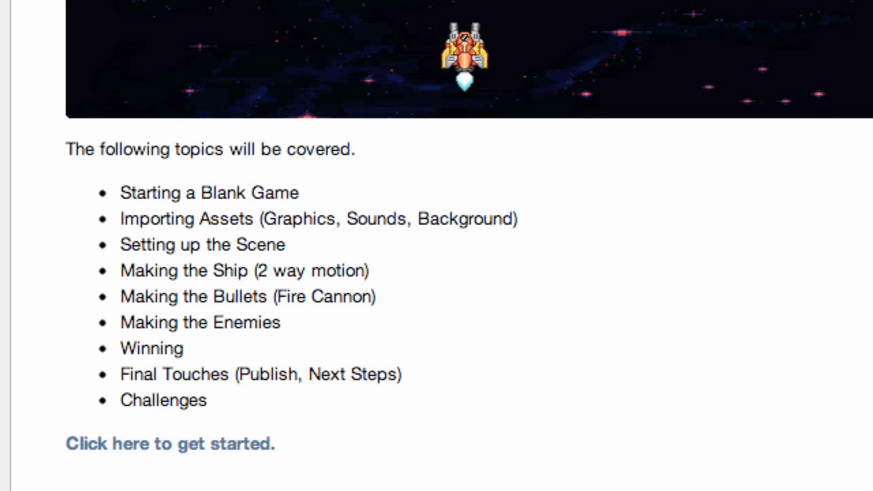
Open the tutorial's first lesson, and in Stencyl start a new web game based on the Blank Game template.
left_click(215, 445)
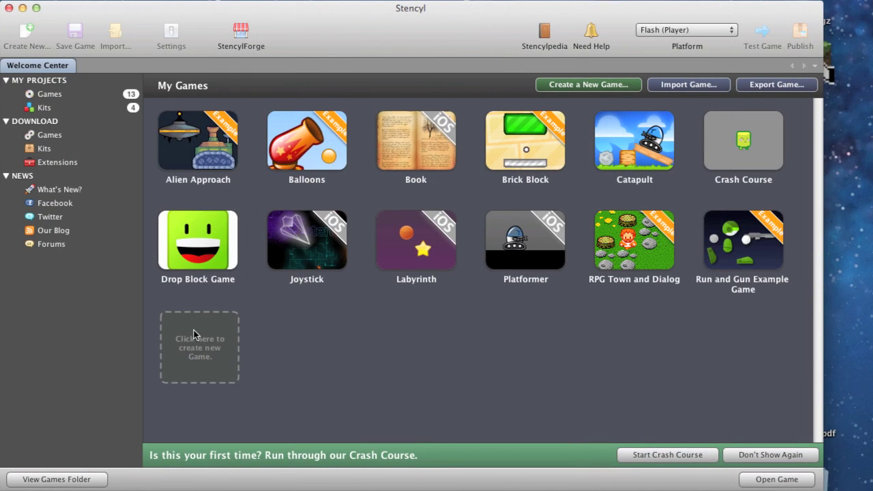
left_click(214, 364)
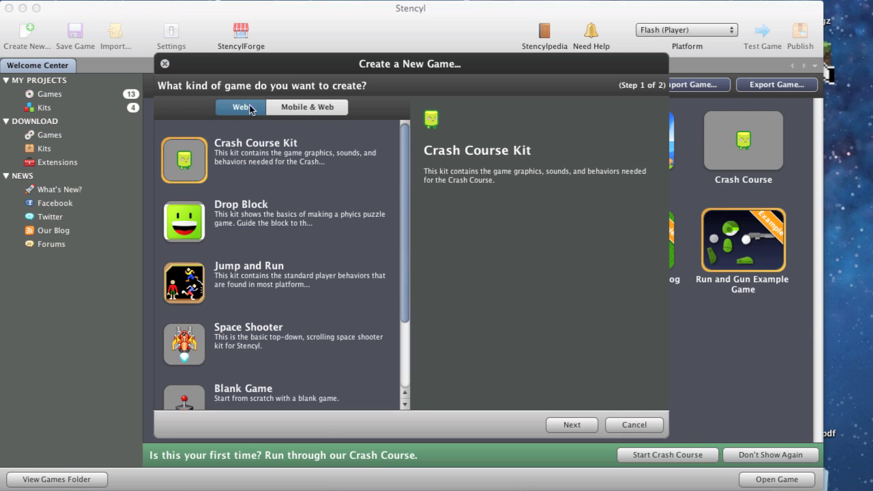
scroll(232, 201, "down", 5)
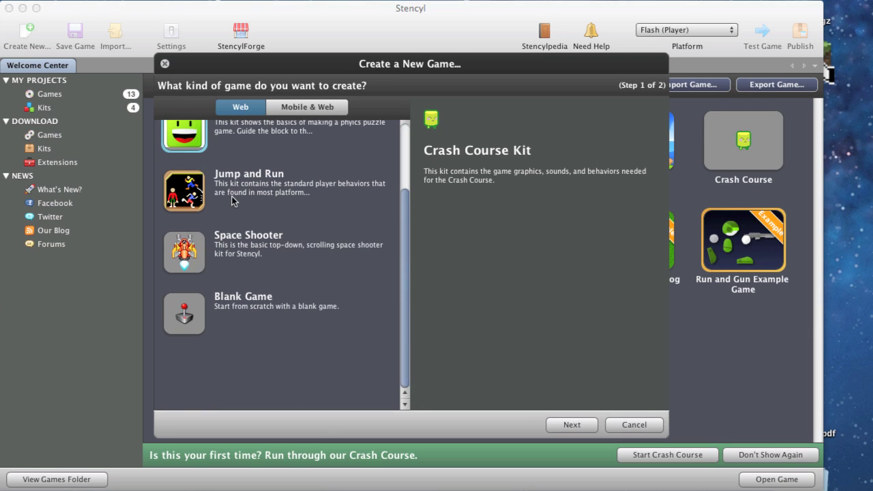
scroll(239, 154, "up", 5)
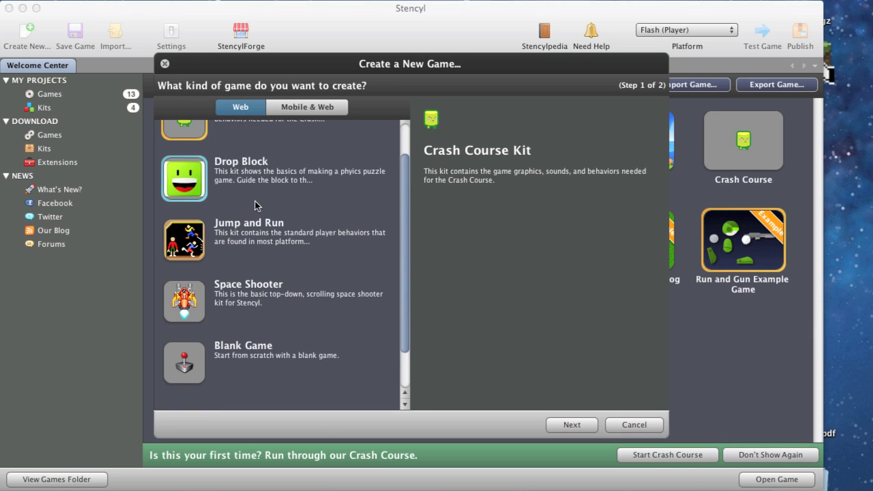
scroll(256, 187, "down", 5)
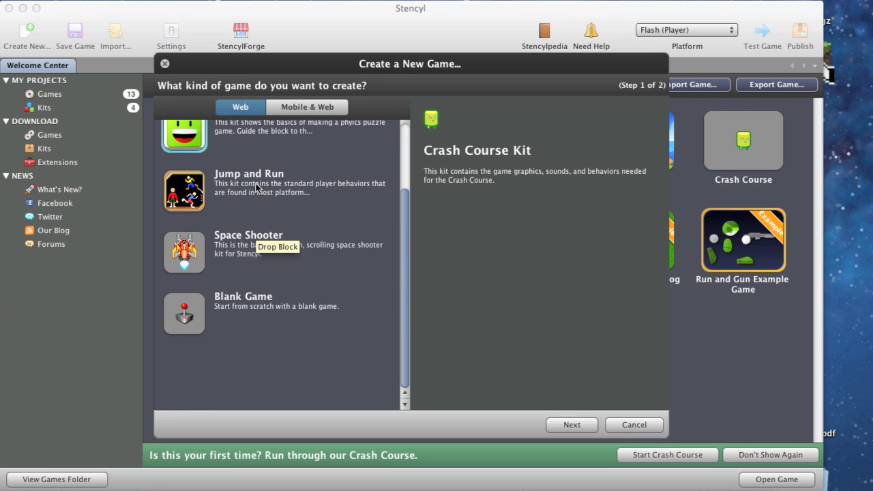
left_click(182, 318)
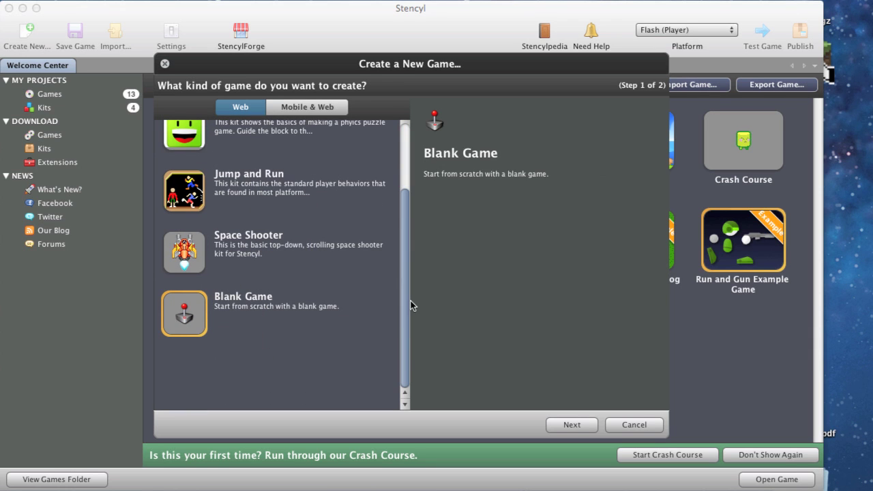
left_click(569, 423)
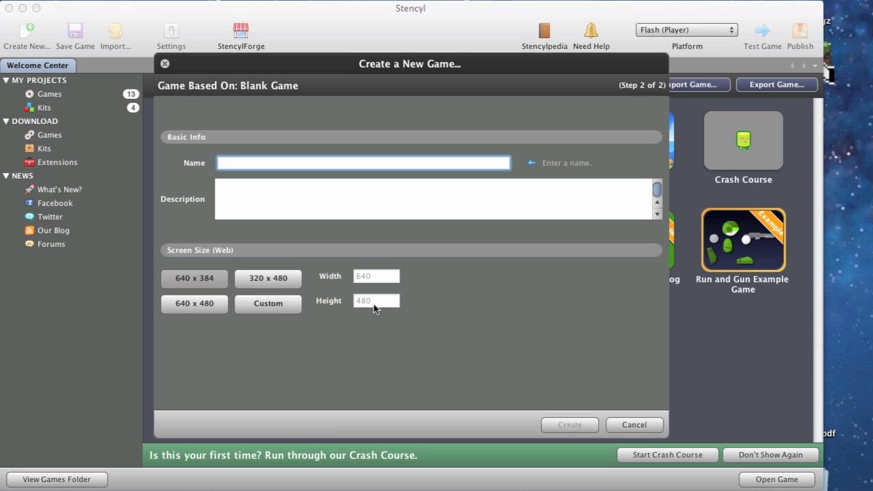
Create the blank game with the name Invaders and a 640 x 480 screen size.
left_click(187, 306)
left_click(256, 164)
type("Invaders")
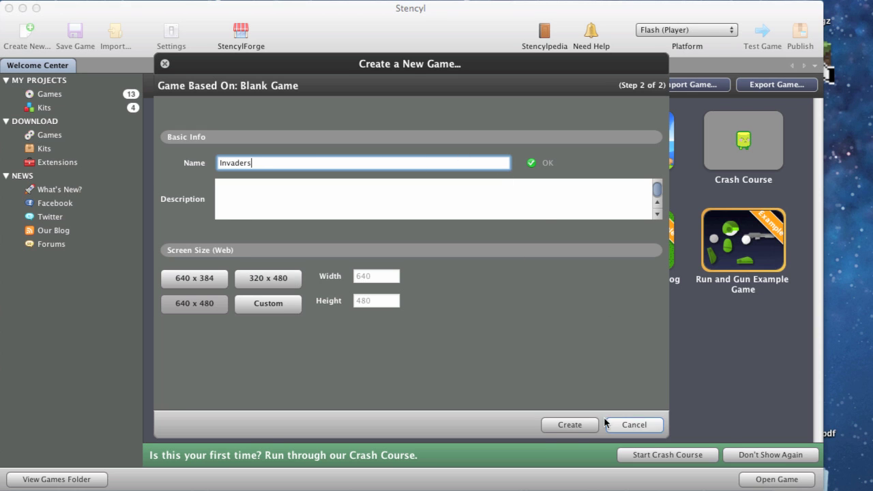
left_click(571, 425)
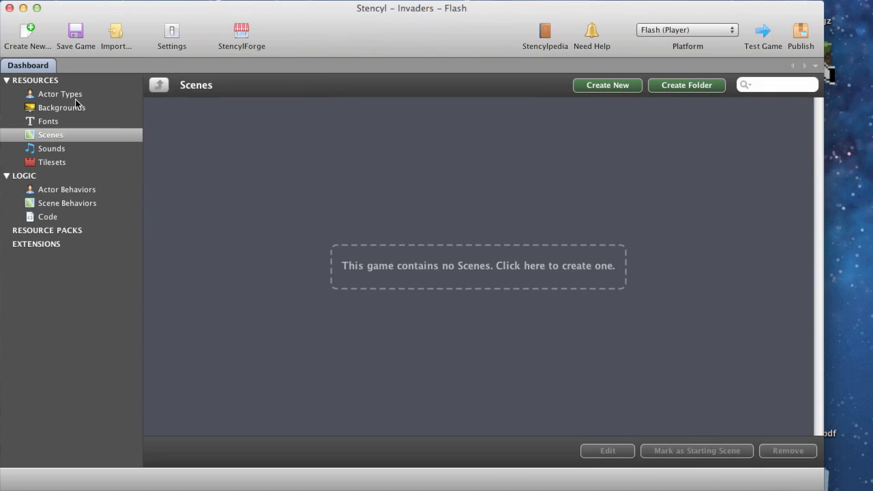
Create a new actor type named Ship.
left_click(69, 95)
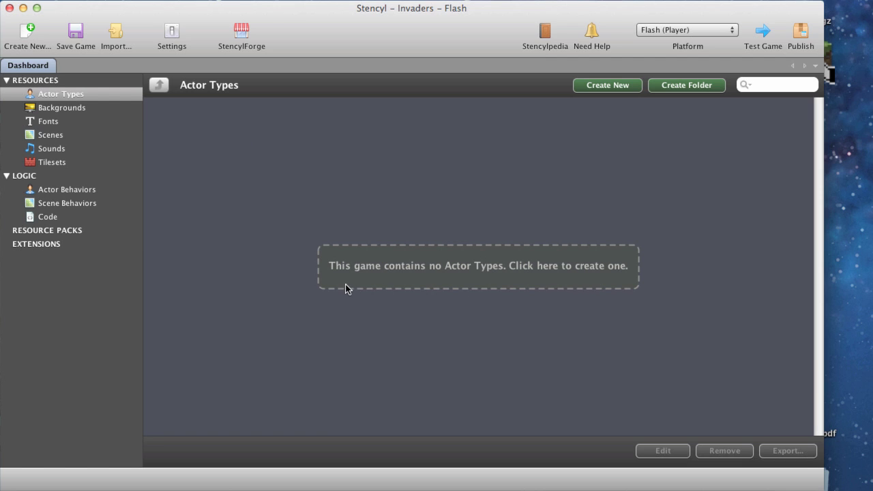
left_click(479, 270)
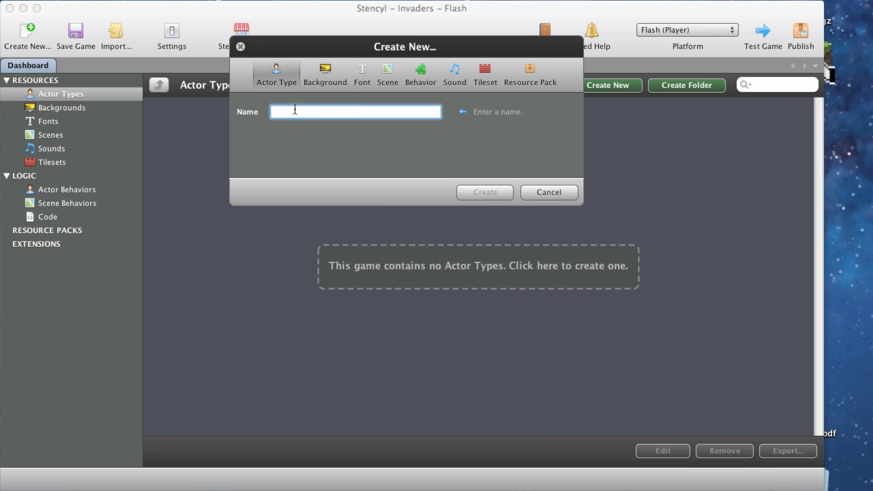
type("Ship")
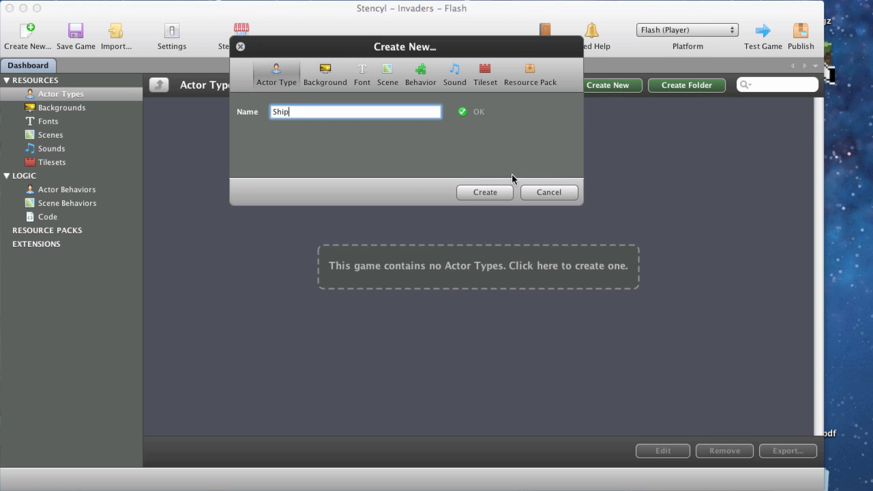
left_click(485, 193)
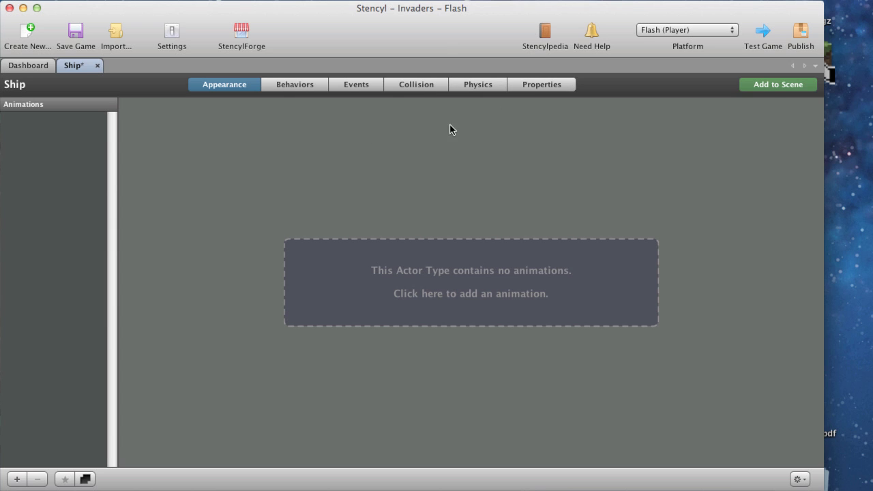
Switch between the dashboard and the Ship editor, reopen Ship from the actor type list, and close its editor.
left_click(29, 66)
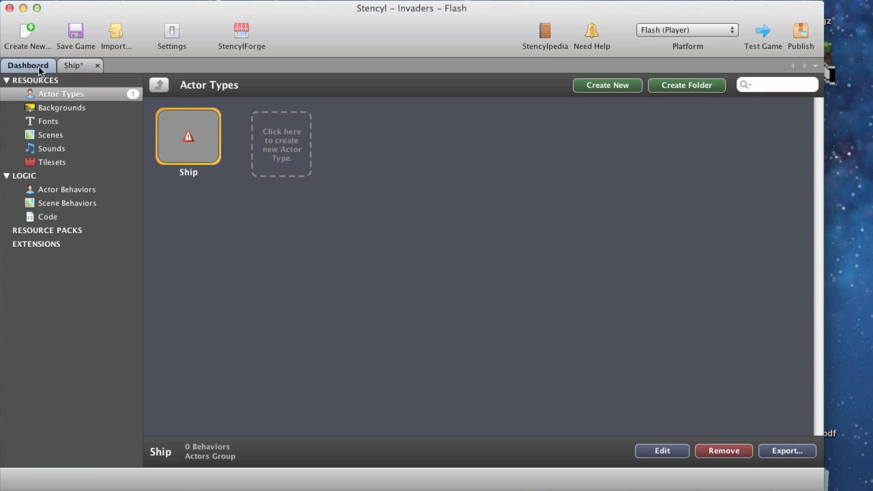
left_click(76, 67)
left_click(27, 69)
mouse_move(198, 145)
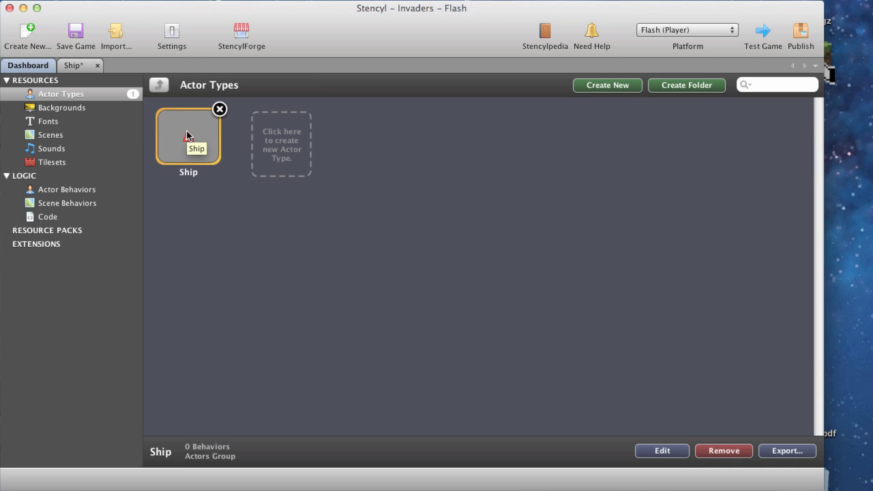
double_click(188, 134)
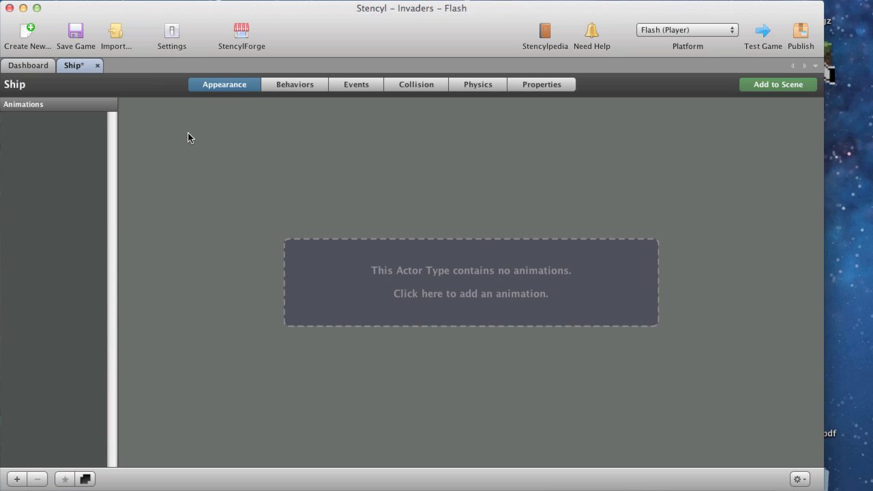
left_click(95, 65)
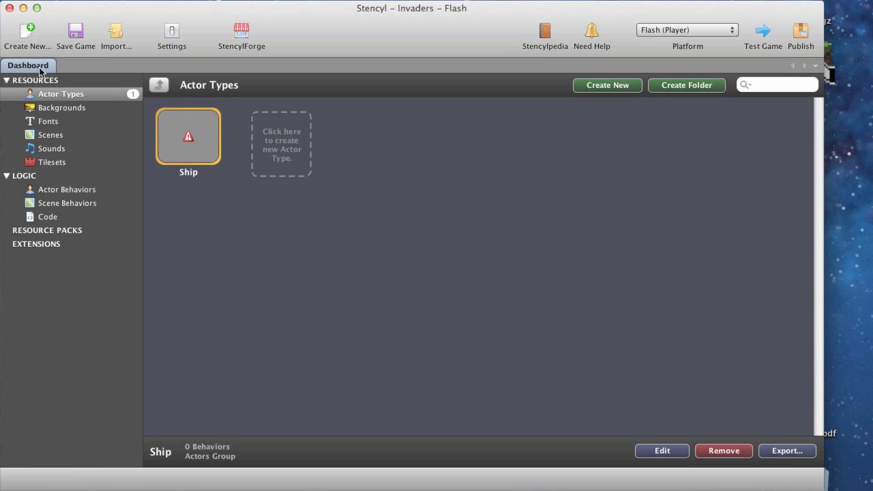
Open the Ship actor type and add an animation named Flying.
double_click(180, 130)
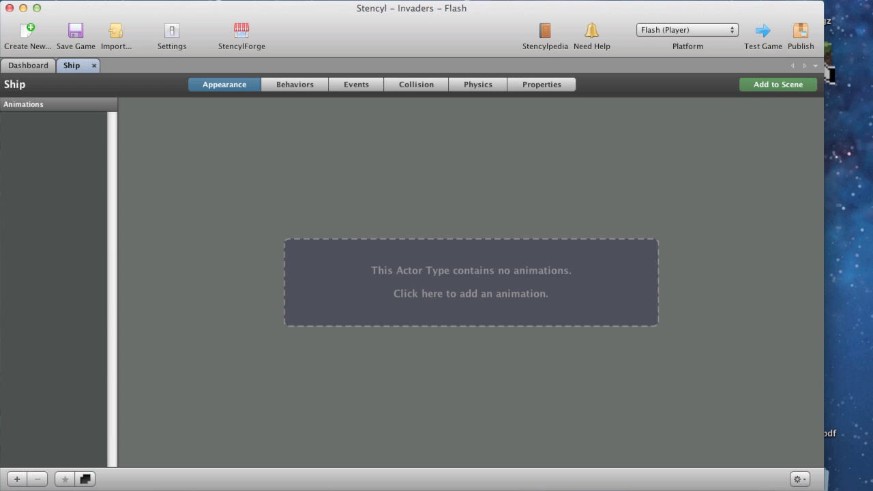
left_click(419, 279)
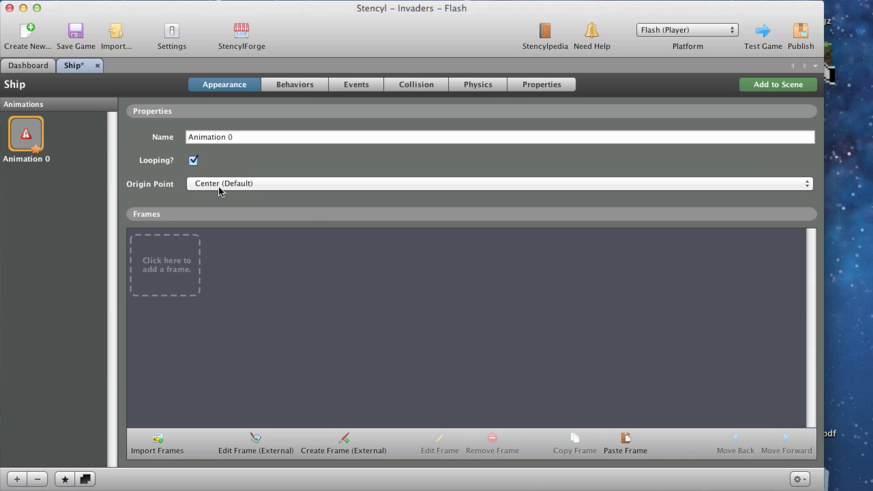
left_click_drag(253, 142, 164, 141)
type("F")
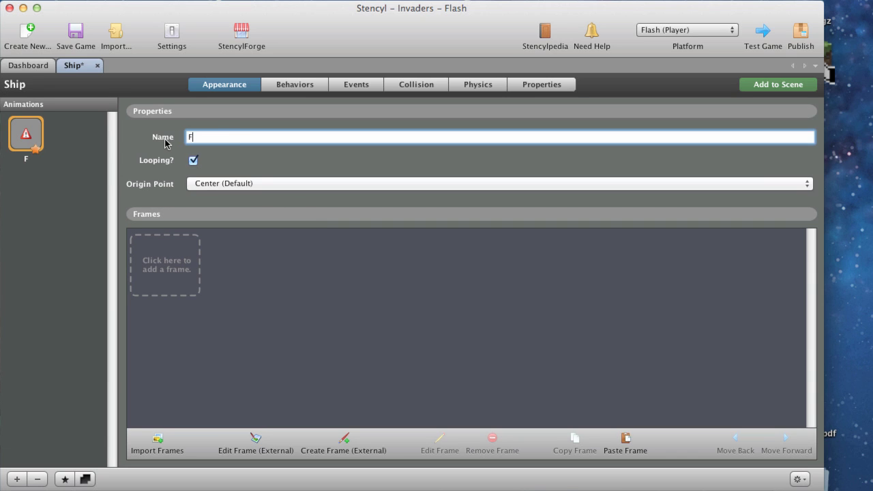
type("lying")
Load Ship_Flying.png from the CC2 Game Assets folder as the image strip for the Flying animation's frames.
left_click(157, 263)
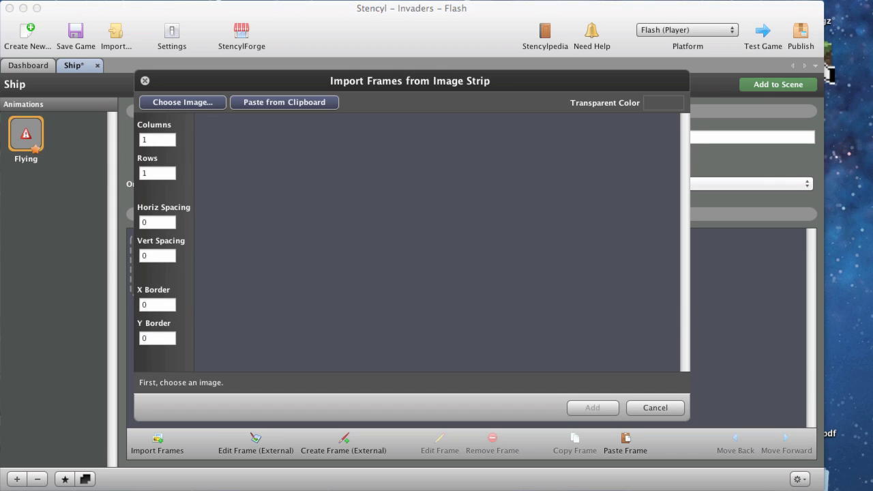
left_click(200, 106)
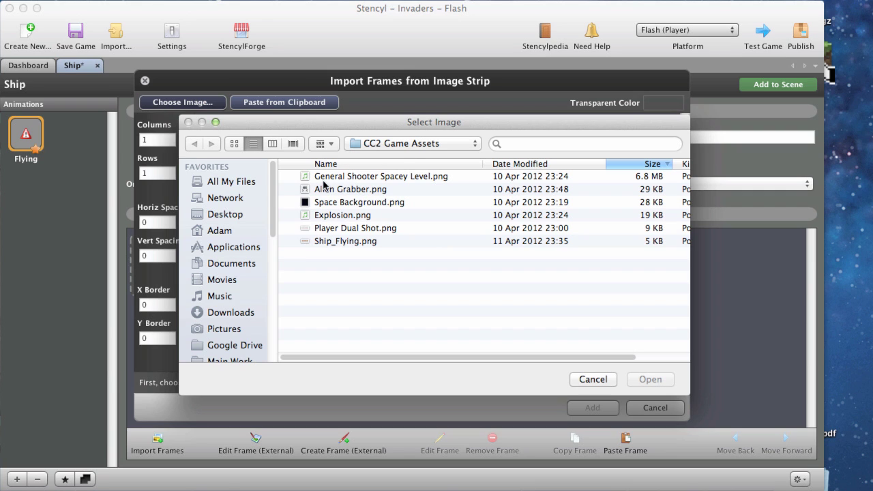
left_click(369, 145)
left_click(378, 144)
left_click(340, 242)
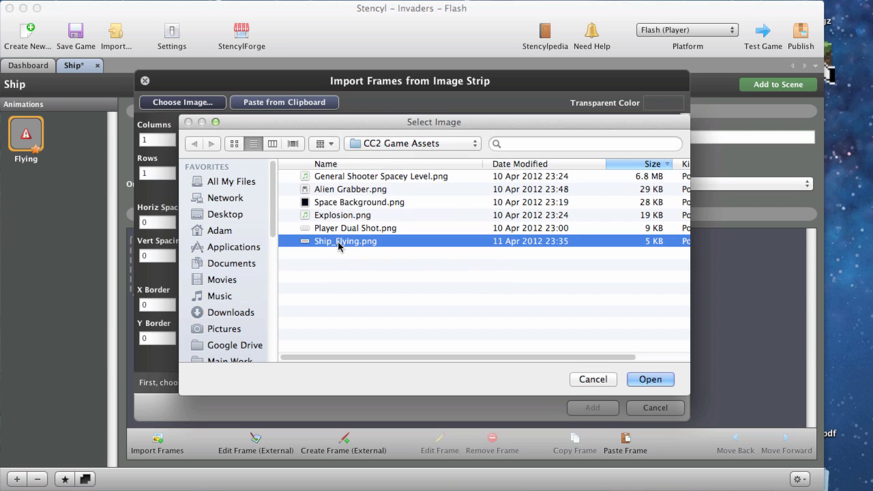
left_click(659, 380)
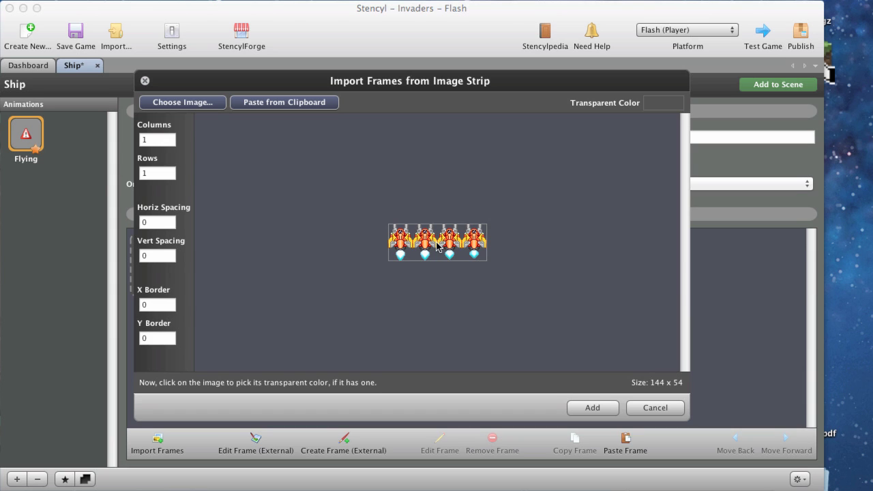
Split the ship image strip into 4 columns and add the frames to the Flying animation.
left_click(167, 141)
type("4")
key("Tab")
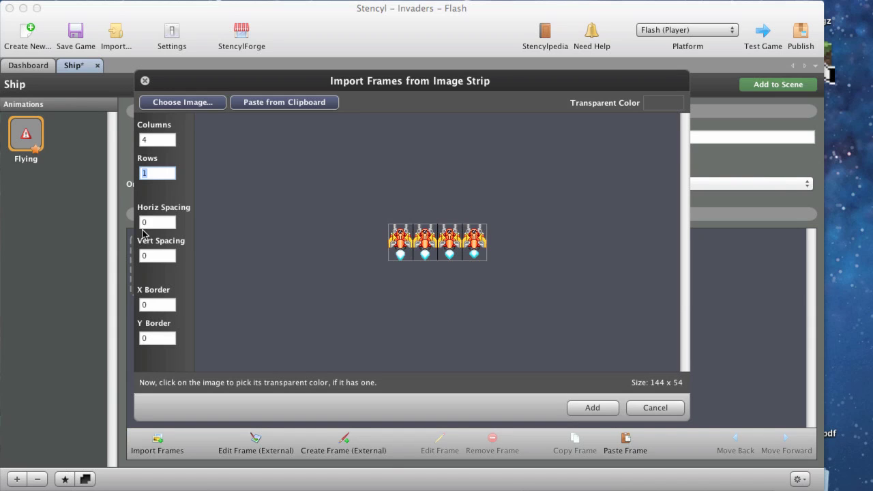
left_click(600, 407)
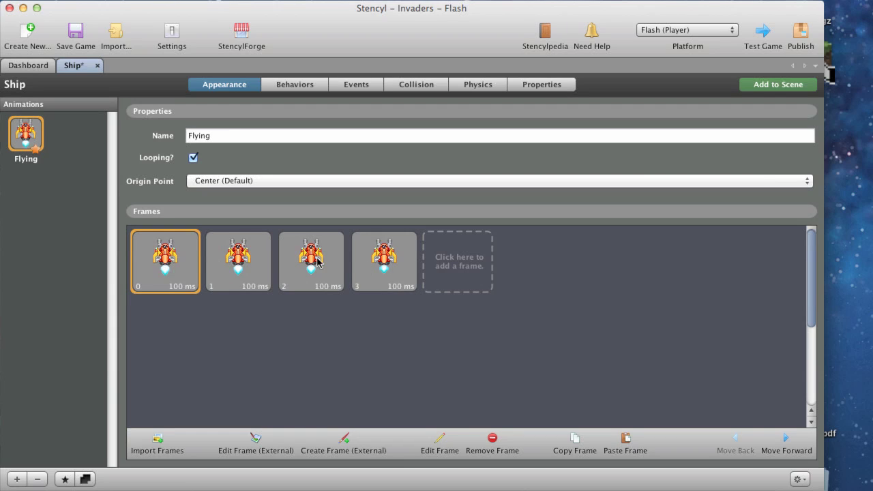
Set the Ship's physics so that it cannot rotate and is not affected by gravity.
left_click(477, 86)
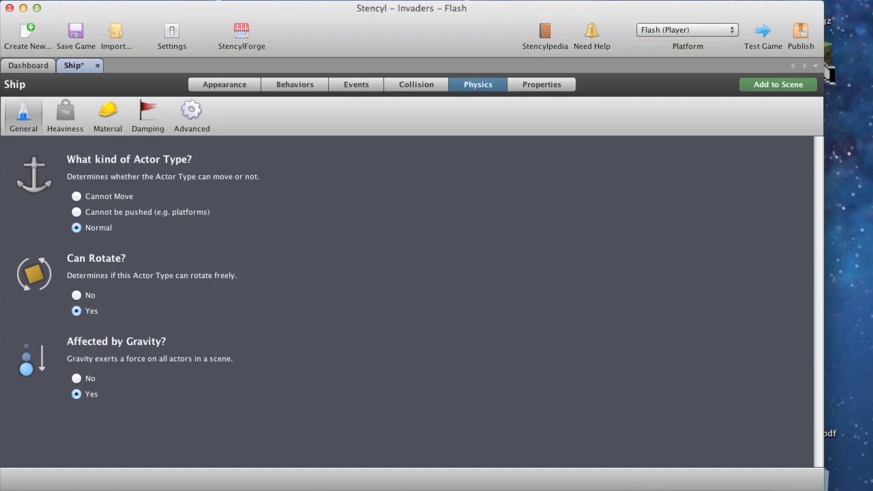
left_click(76, 295)
left_click(76, 379)
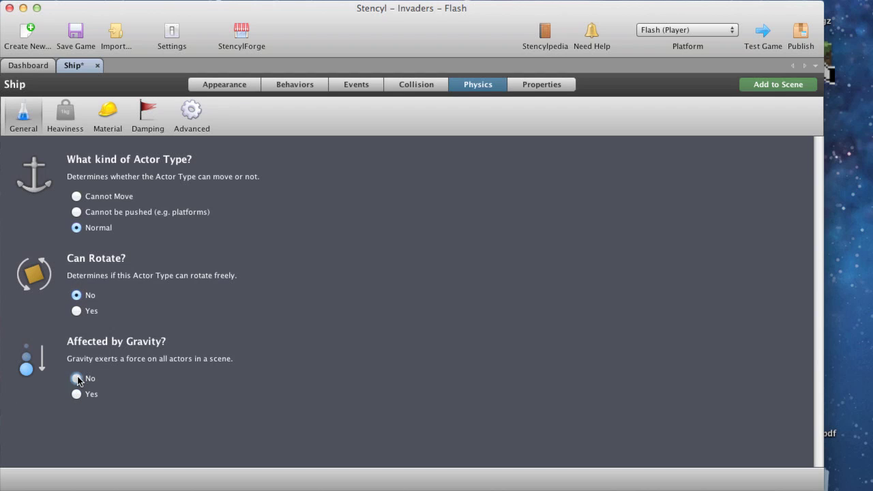
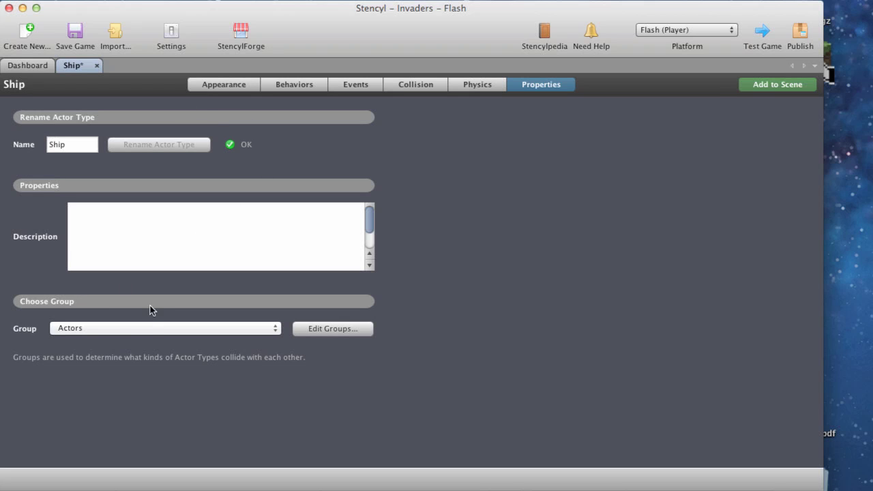
Assign the Ship actor type to the Players group and save the game.
left_click(83, 328)
left_click(98, 331)
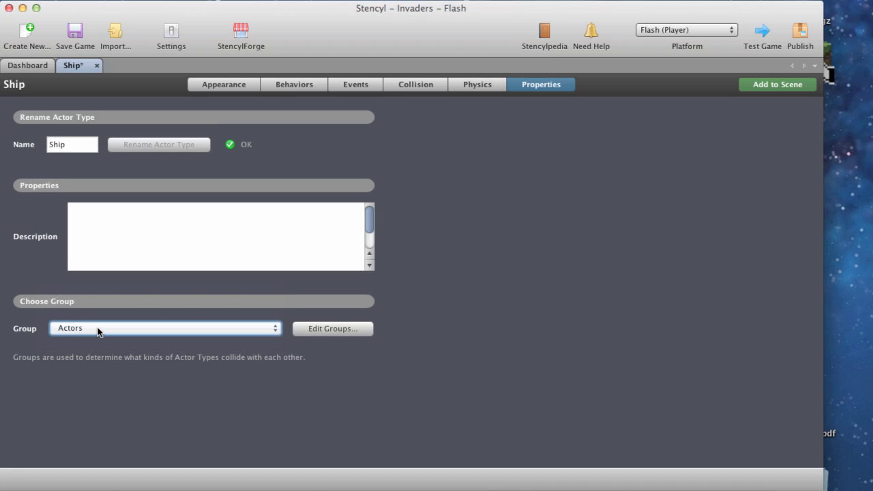
left_click(98, 331)
left_click(97, 330)
left_click(73, 329)
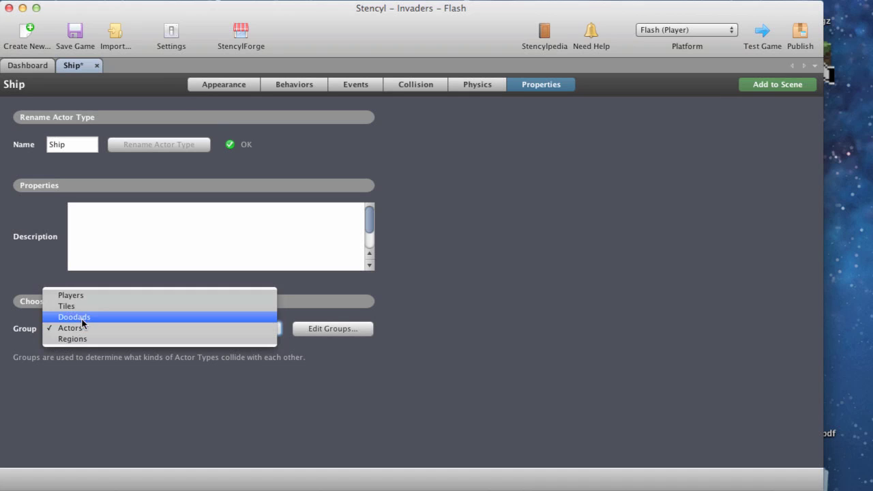
left_click(83, 300)
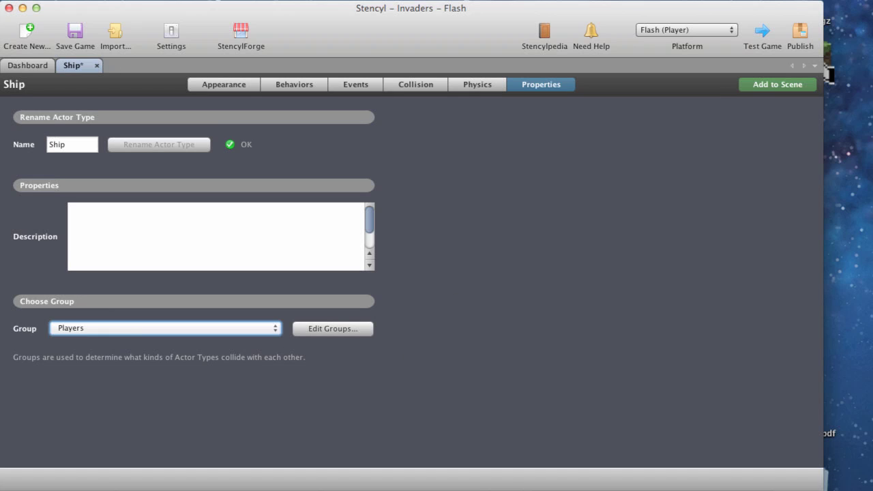
key("ctrl+s")
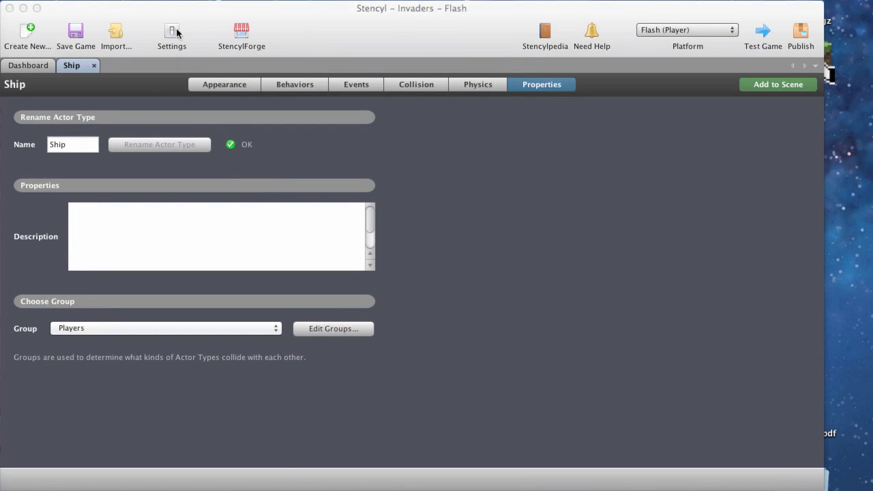
Open the game's collision group settings and examine the Tiles, Doodads, Actors and Regions groups.
left_click(173, 33)
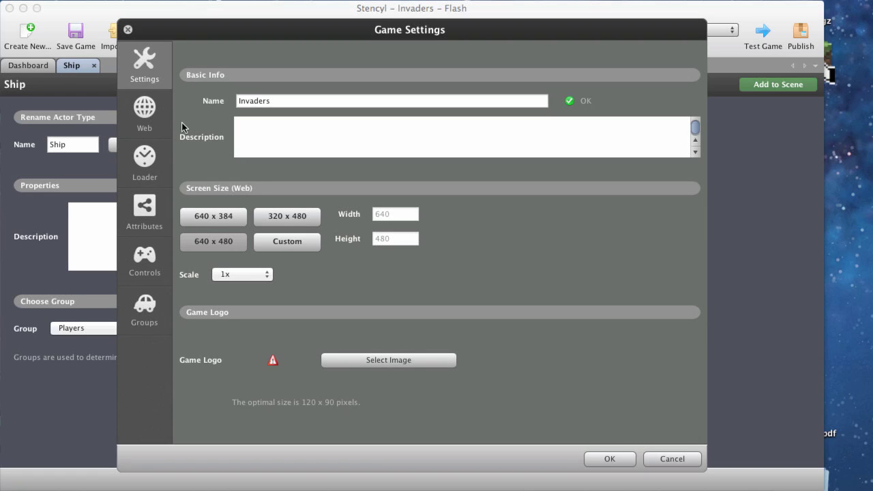
left_click(155, 312)
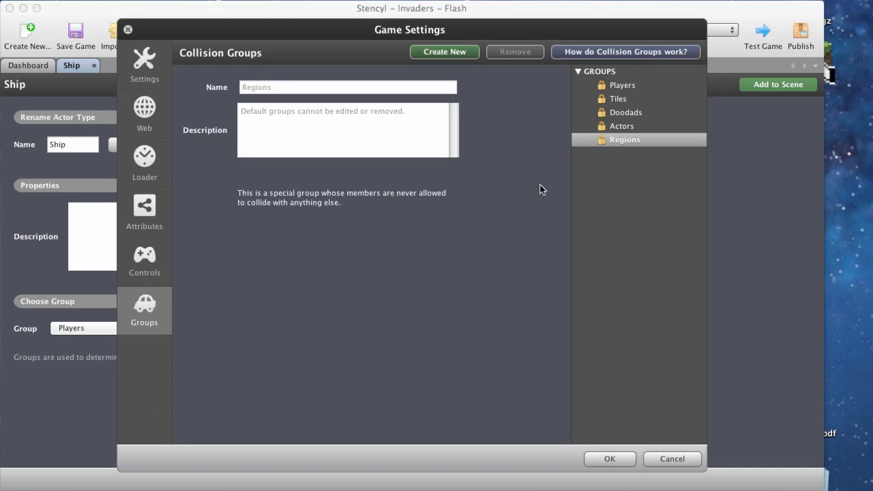
left_click(621, 99)
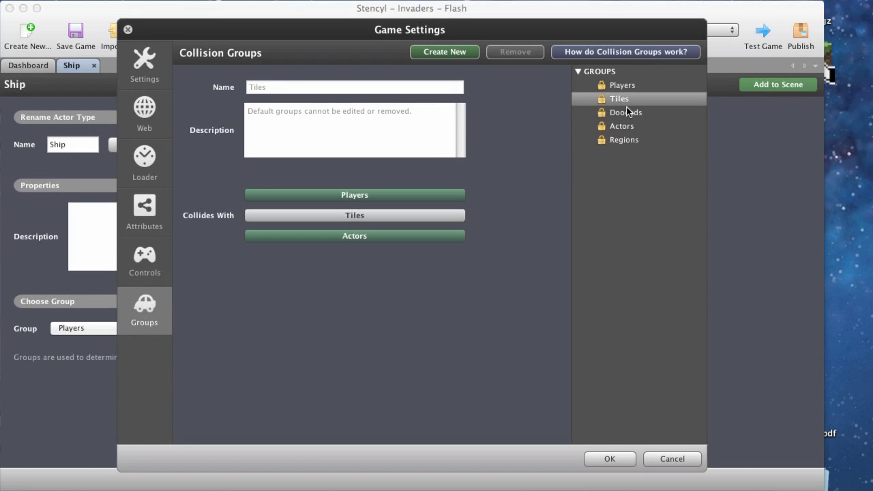
left_click(626, 113)
left_click(624, 127)
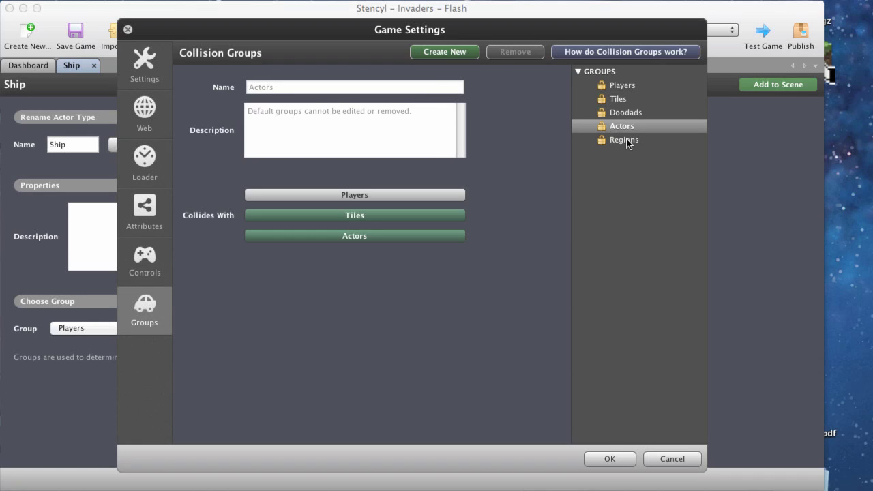
left_click(628, 141)
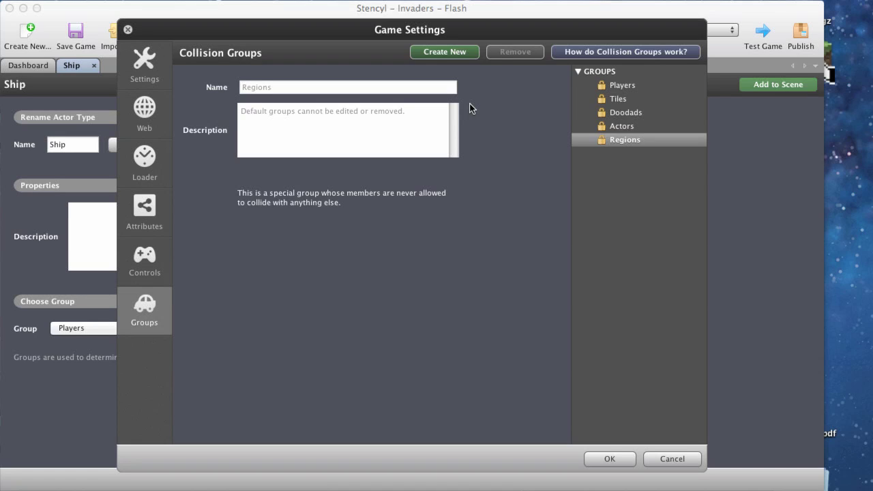
Create a new collision group named Enemies, leaving its description empty.
left_click(441, 55)
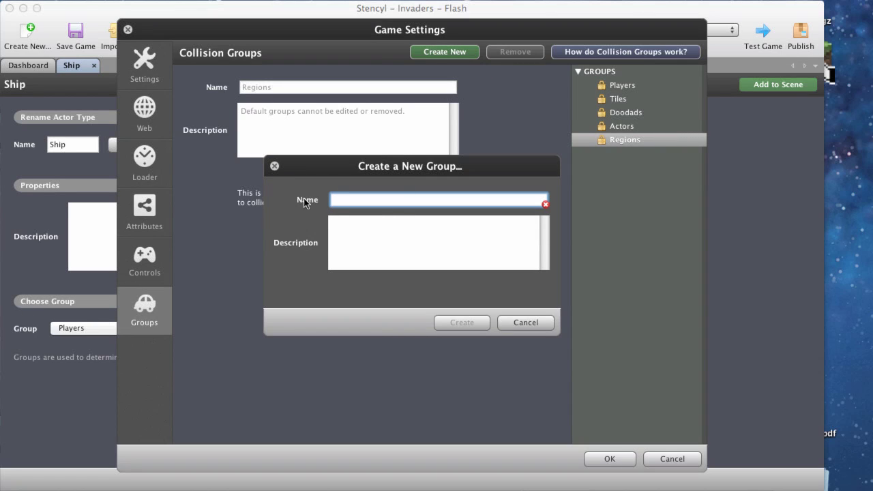
type("Enimies")
key("BackSpace")
key("BackSpace")
key("BackSpace")
key("BackSpace")
key("BackSpace")
type("emies")
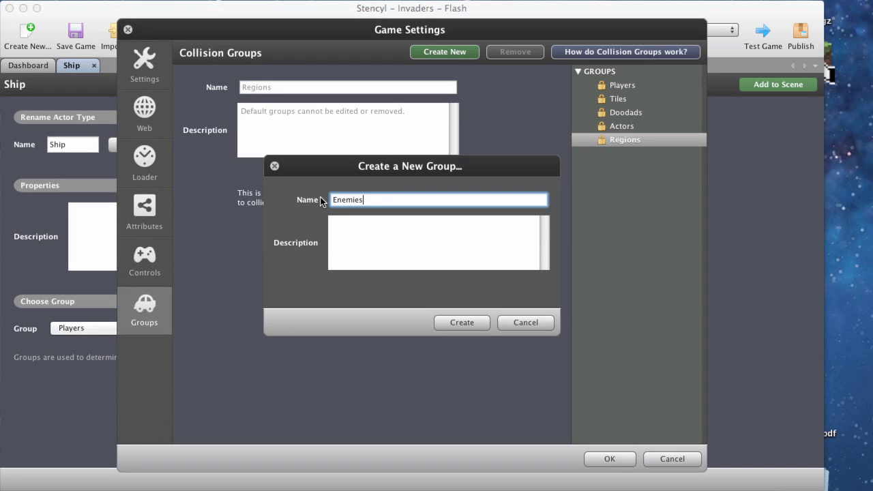
left_click(468, 321)
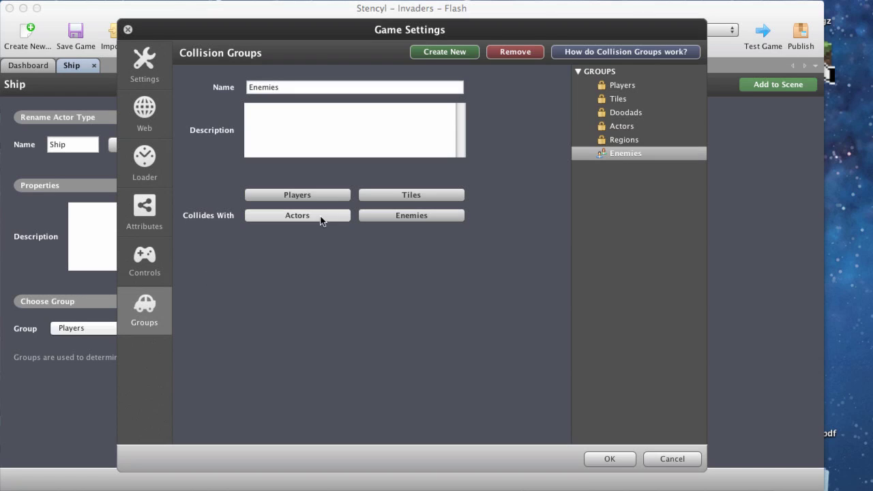
Create a collision group named Bullets and make it collide with the Enemies group.
left_click(454, 53)
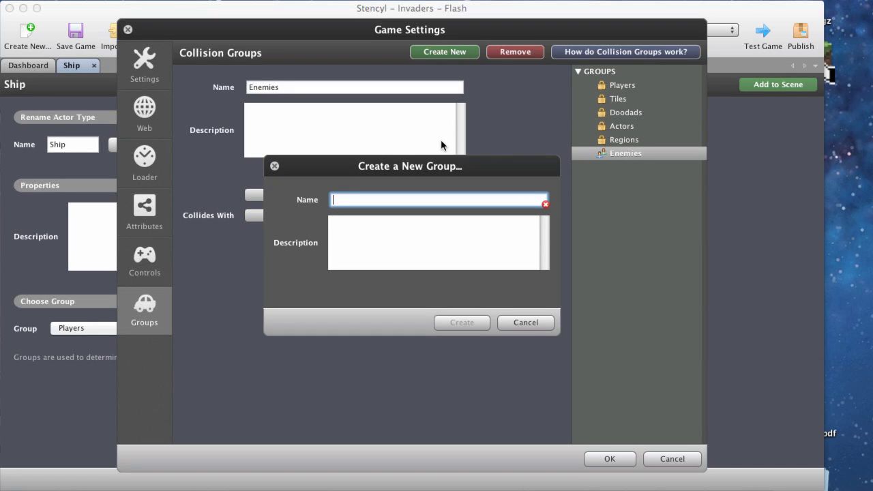
type("Bullets")
left_click(462, 322)
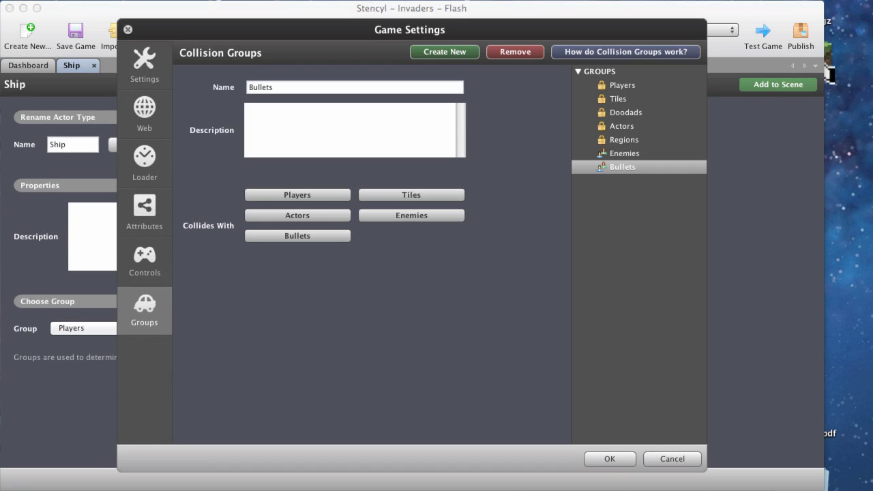
left_click(418, 216)
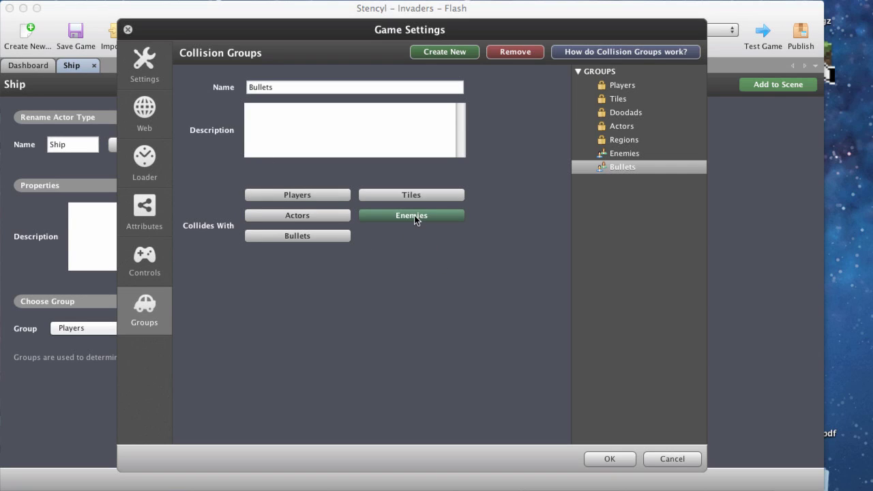
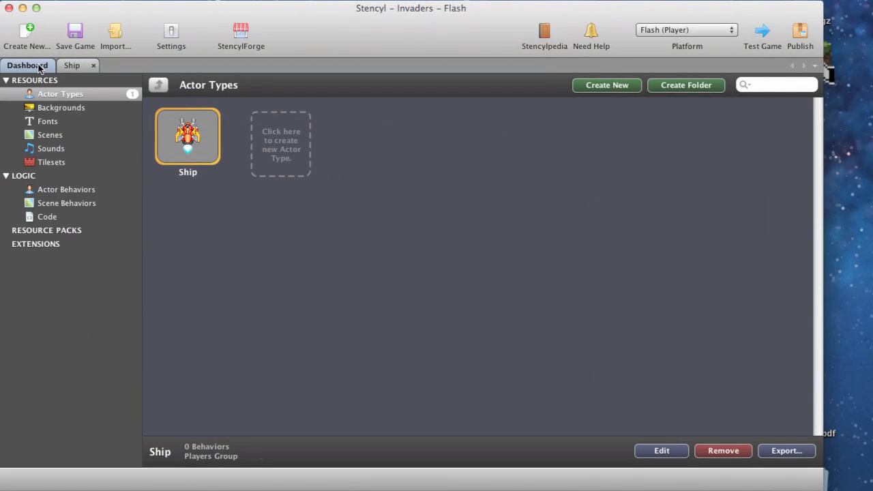
Create a new actor type named "Ememy Ship".
left_click(53, 97)
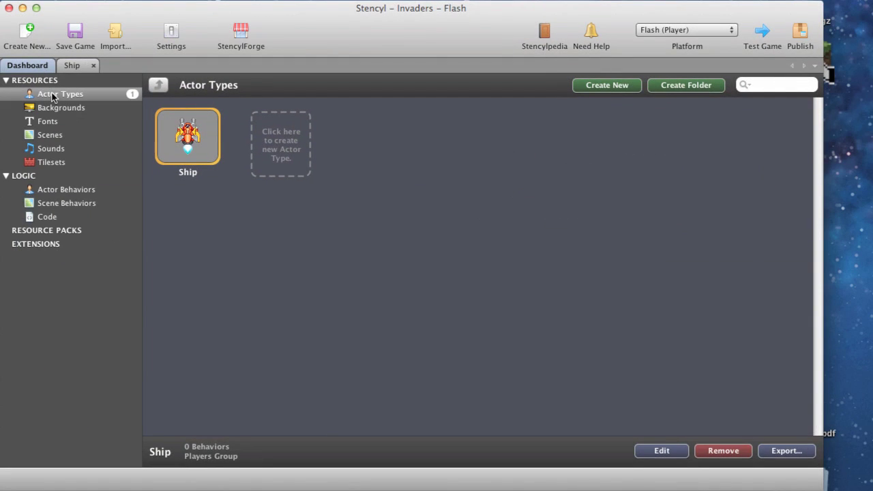
left_click(294, 150)
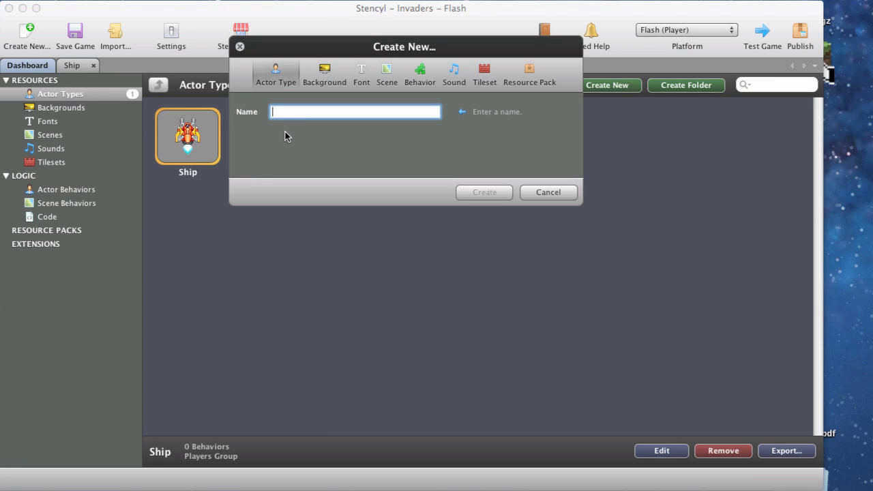
type("E")
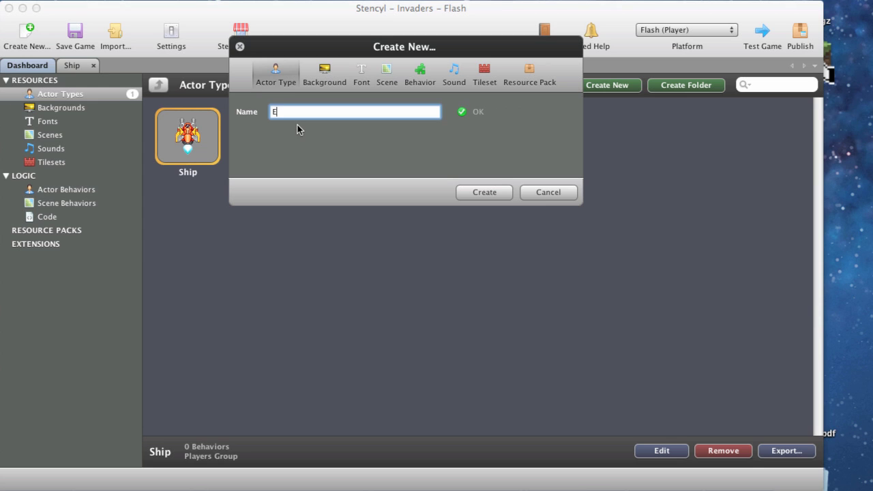
type("memy Ship")
left_click(485, 194)
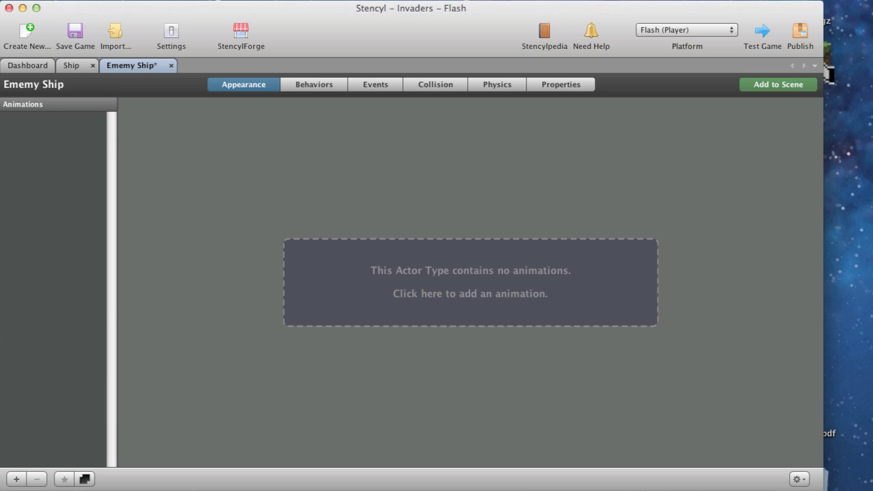
Add an animation to the Ememy Ship with Alien Grabber.png as its single frame.
left_click(453, 274)
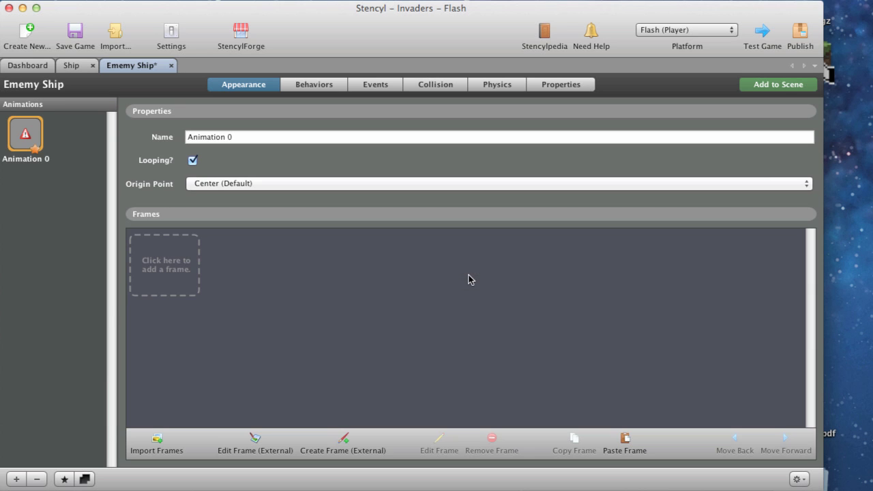
left_click(159, 260)
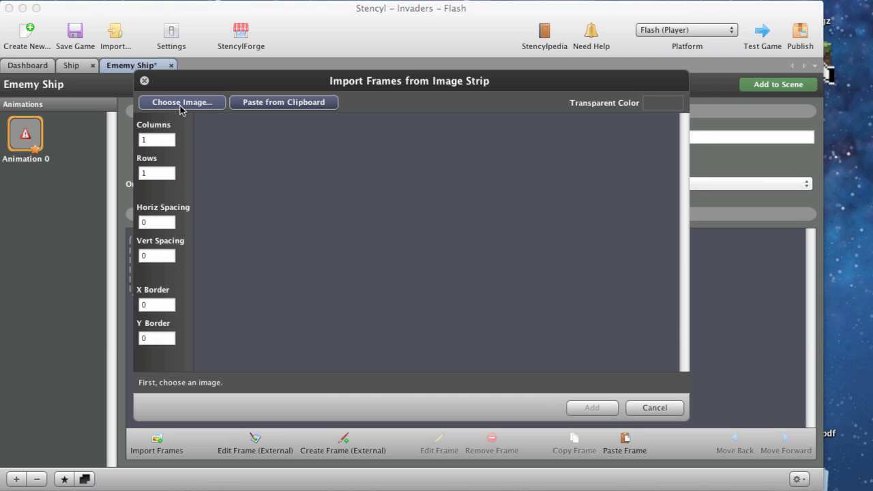
left_click(182, 106)
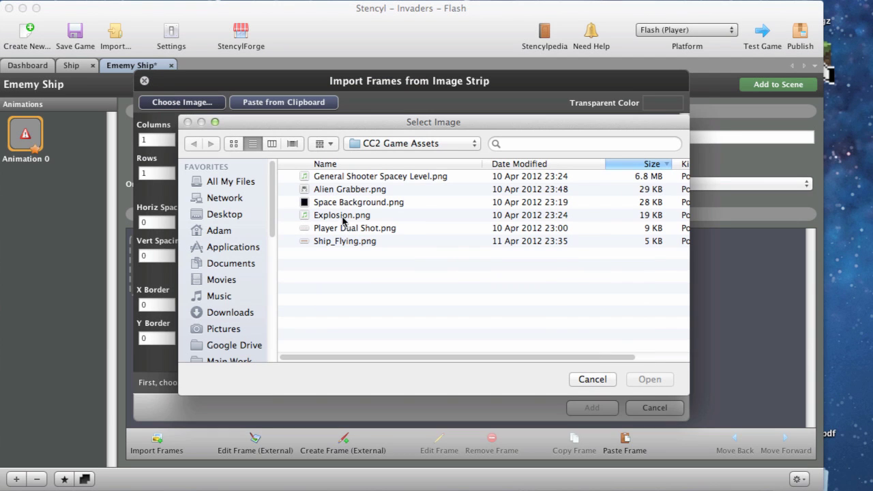
left_click(333, 190)
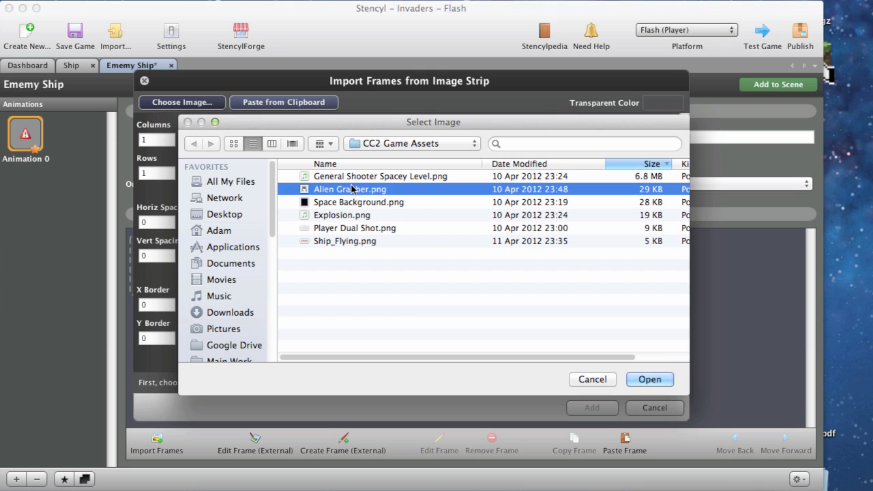
left_click(645, 380)
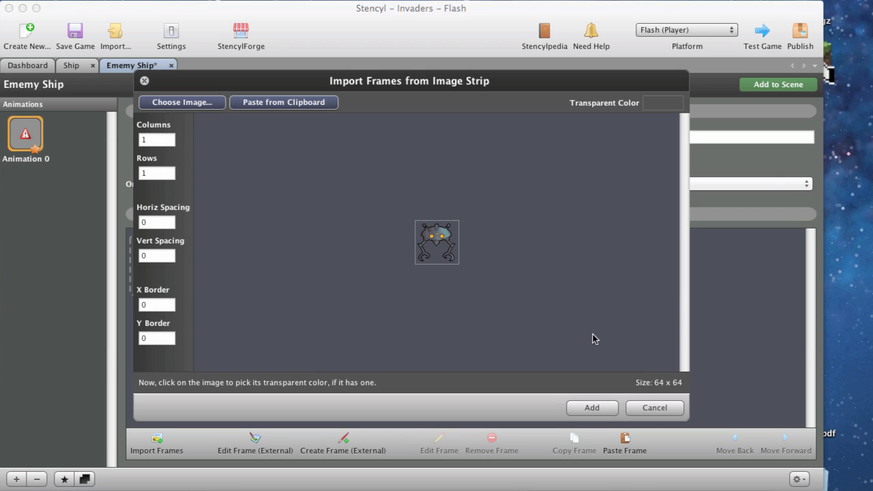
left_click(585, 408)
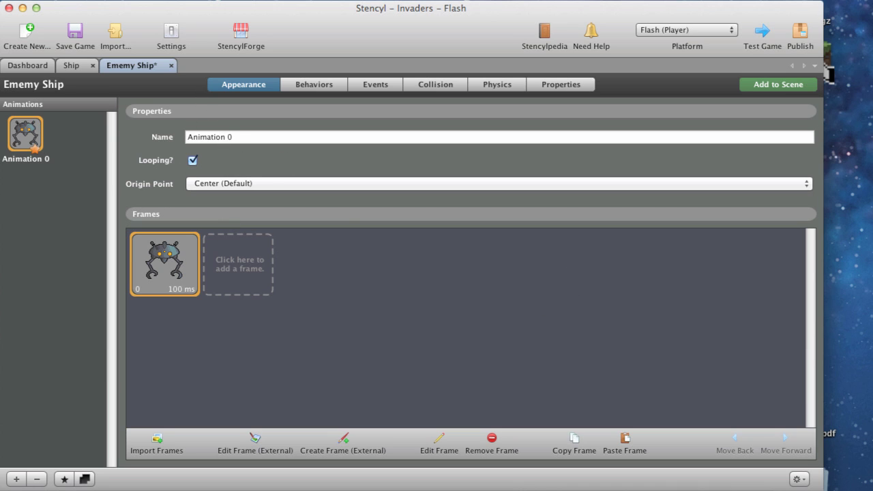
Rename the Ememy Ship's animation to Normal.
left_click_drag(244, 136, 174, 140)
type("Normalk")
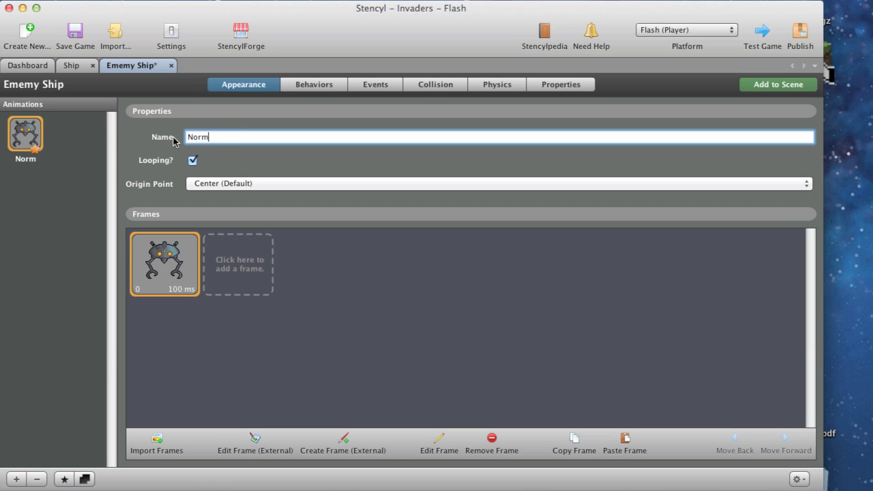
key("BackSpace")
Set the Ememy Ship's physics so that it cannot be pushed and cannot rotate.
left_click(511, 85)
left_click(75, 214)
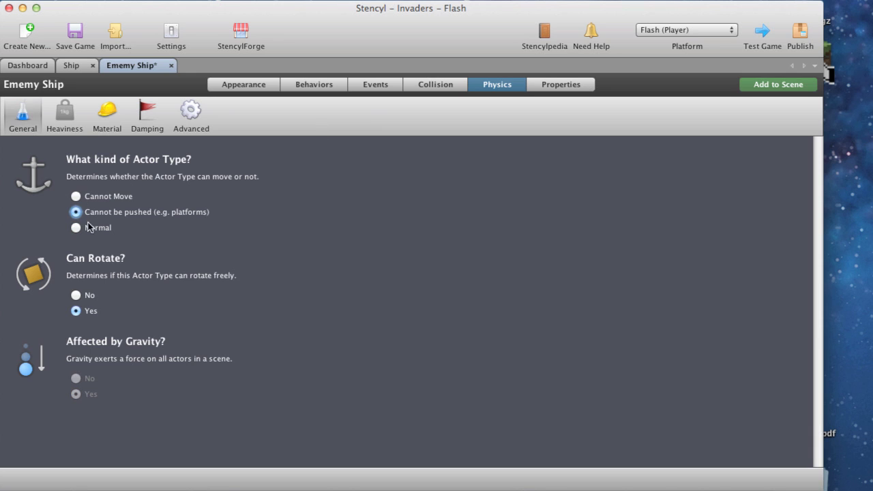
left_click(76, 296)
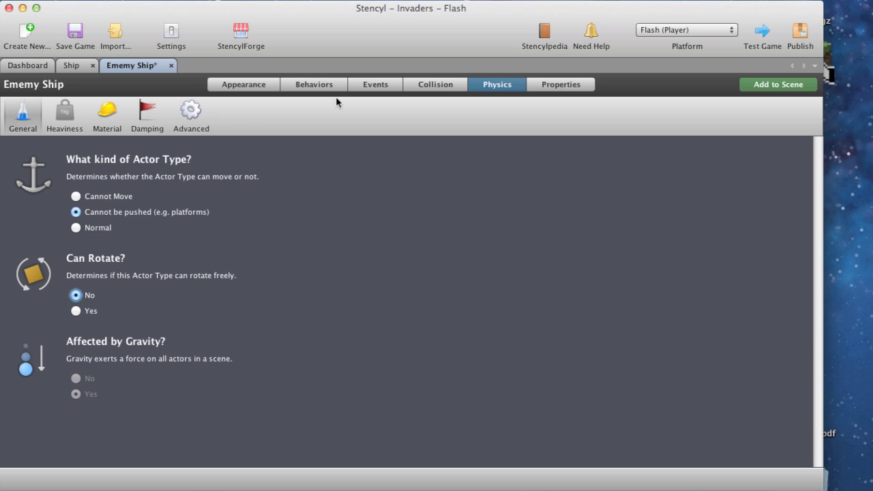
Assign the Ememy Ship actor type to the Enemies group.
left_click(552, 85)
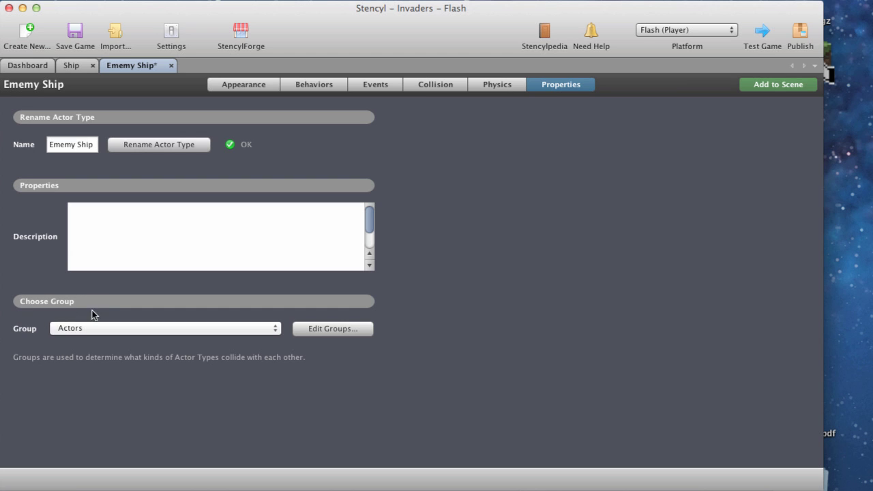
left_click(85, 332)
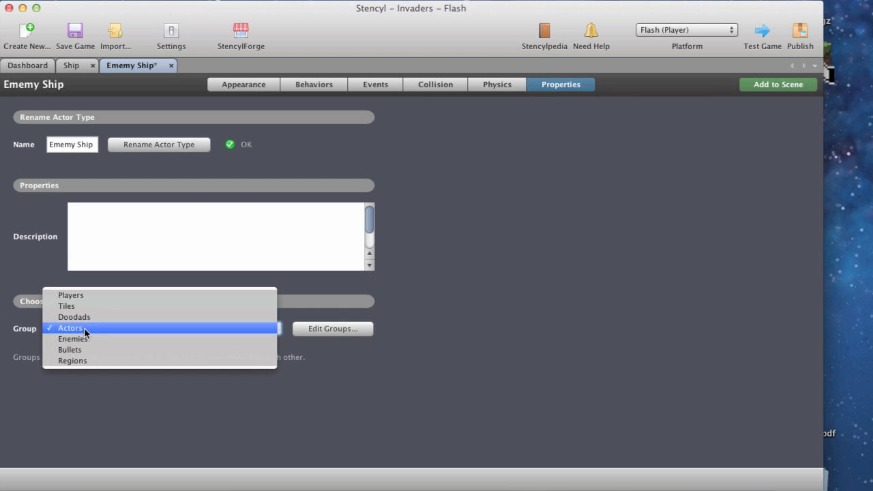
left_click(85, 339)
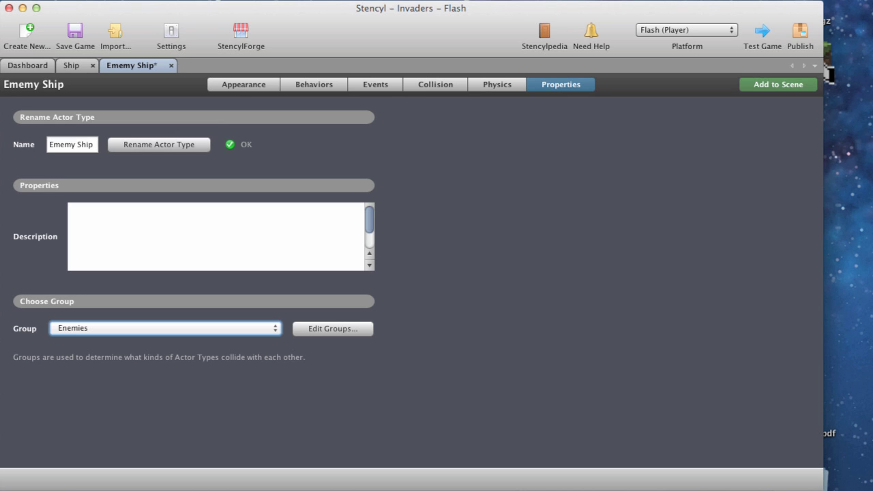
Create a new actor type named Bullet.
left_click(27, 65)
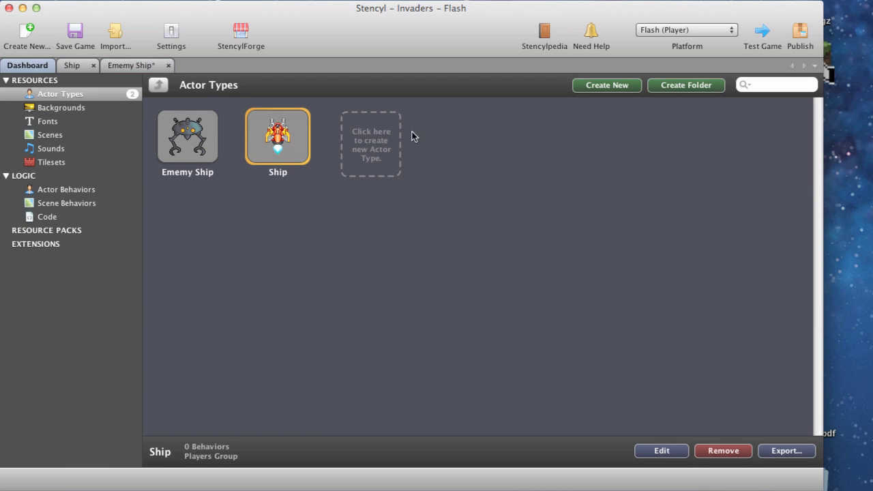
left_click(372, 135)
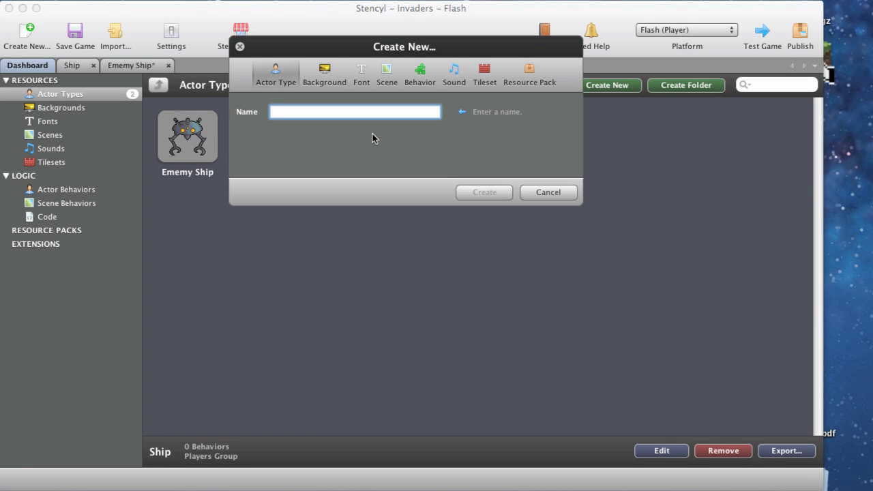
type("Bullet")
left_click(480, 192)
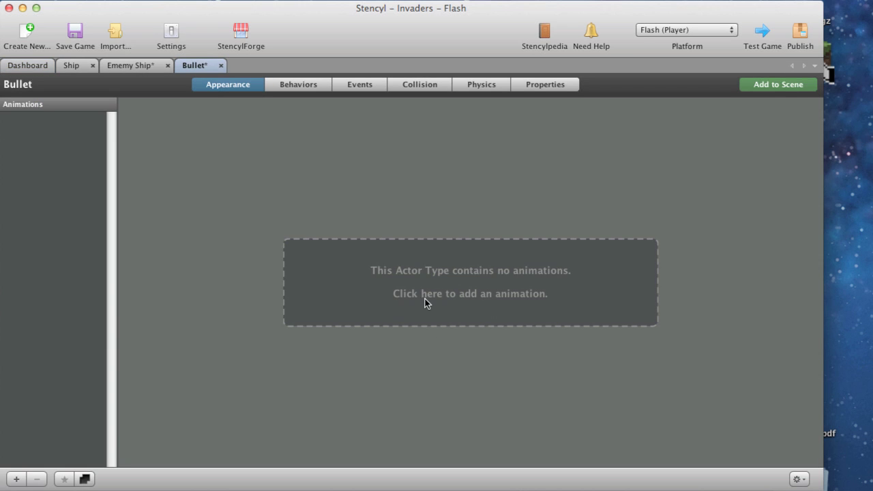
Add an animation to the Bullet and load Player Dual Shot.png from CC2 Game Assets as its frame image strip.
left_click(425, 299)
left_click(190, 279)
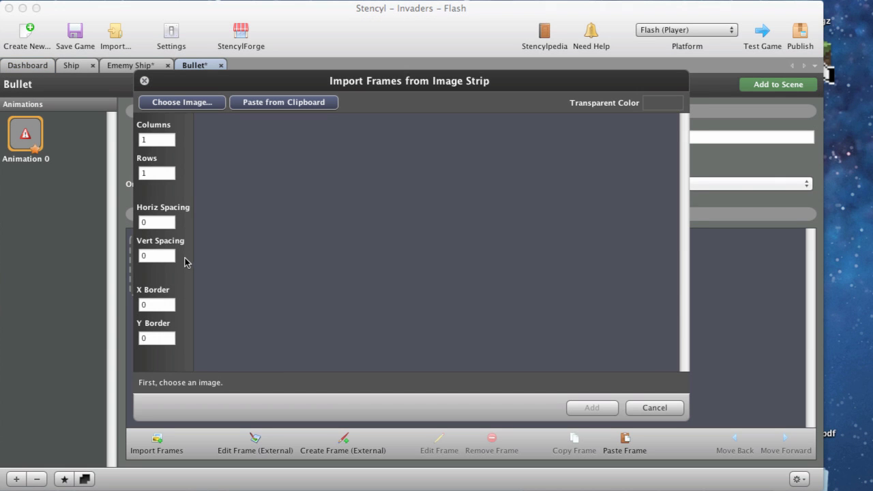
left_click(176, 102)
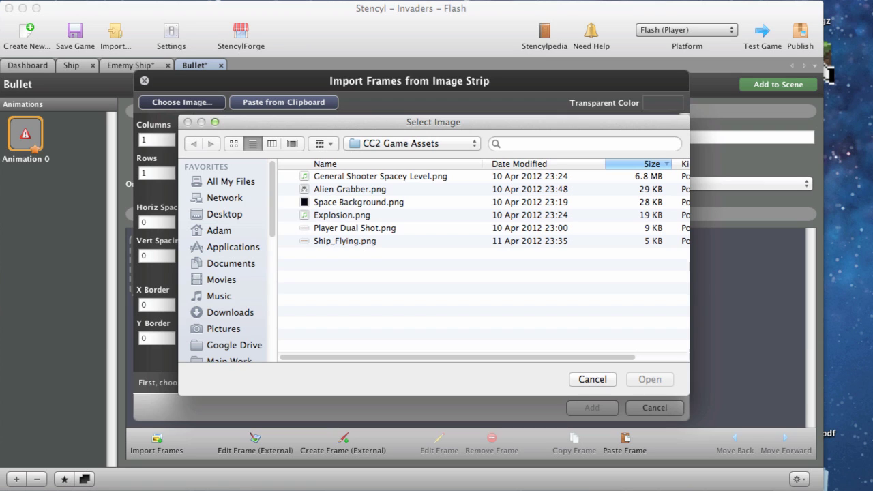
left_click(347, 230)
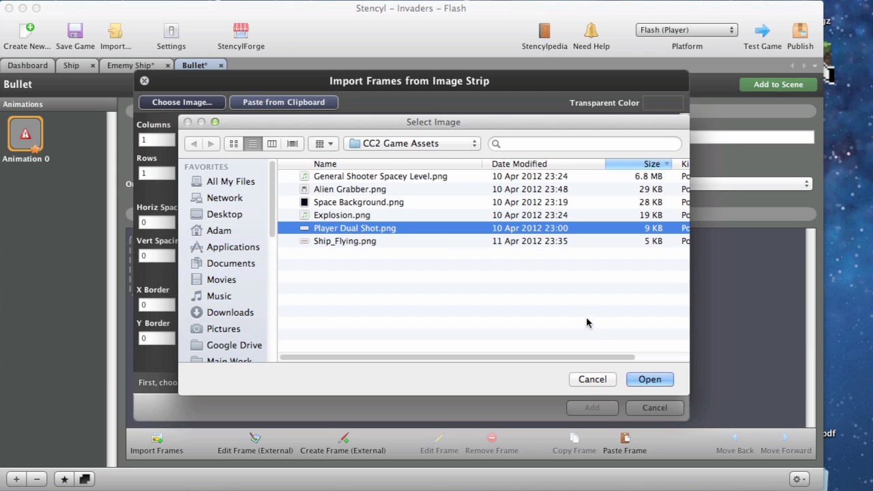
left_click(658, 380)
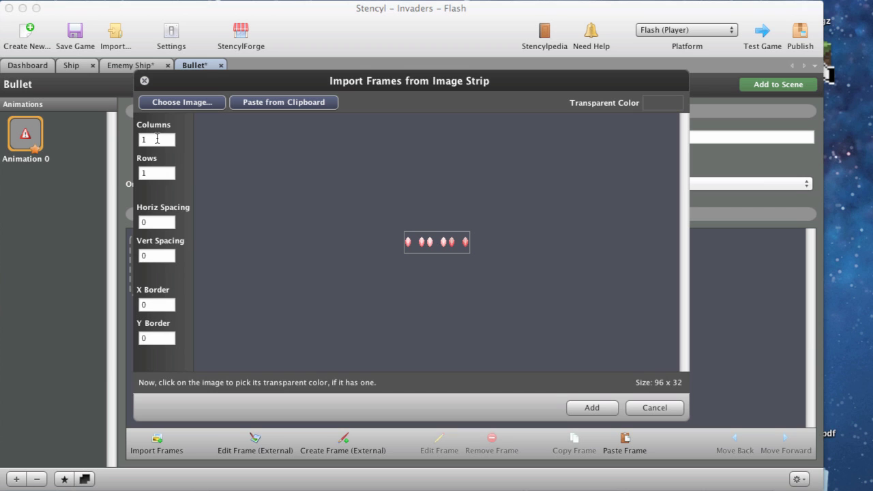
Add the dual-shot strip to the Bullet as frames split into 3 columns, and name the animation Fire.
left_click(156, 139)
key("BackSpace")
type("3")
key("Tab")
left_click(586, 408)
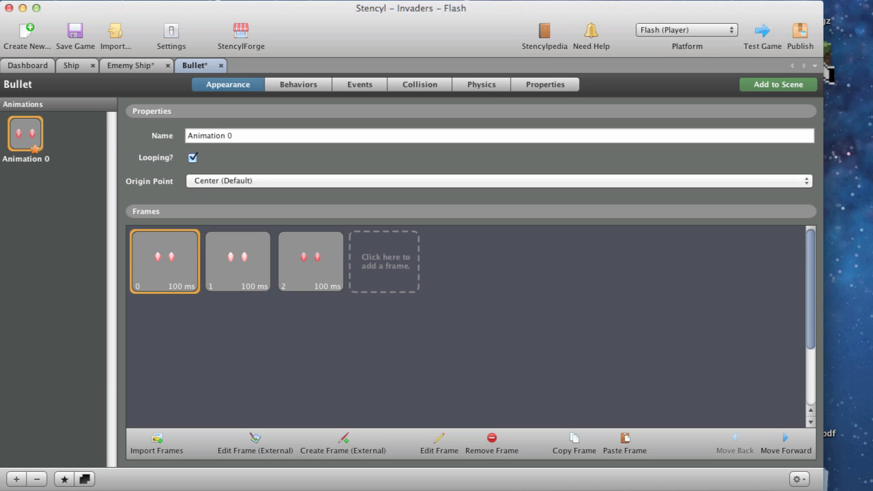
left_click_drag(266, 137, 162, 135)
type("Fire")
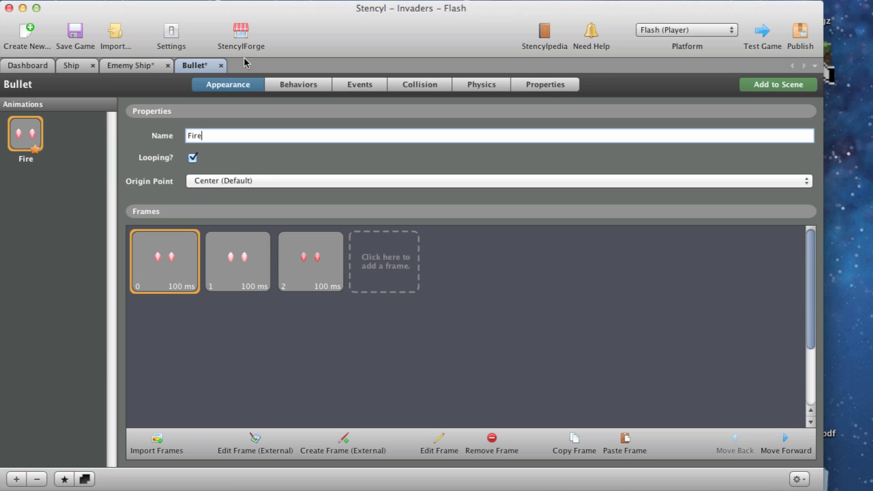
Set the Bullet's physics so that it cannot rotate and is not affected by gravity.
left_click(480, 84)
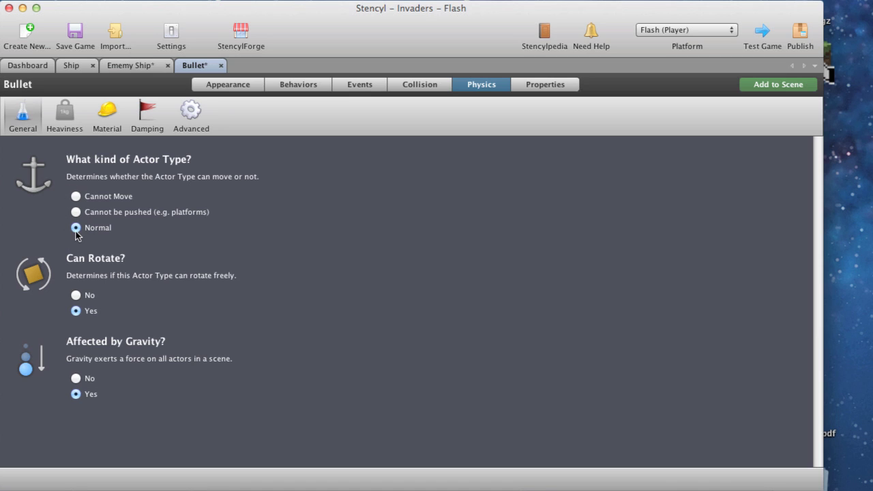
left_click(76, 296)
left_click(76, 378)
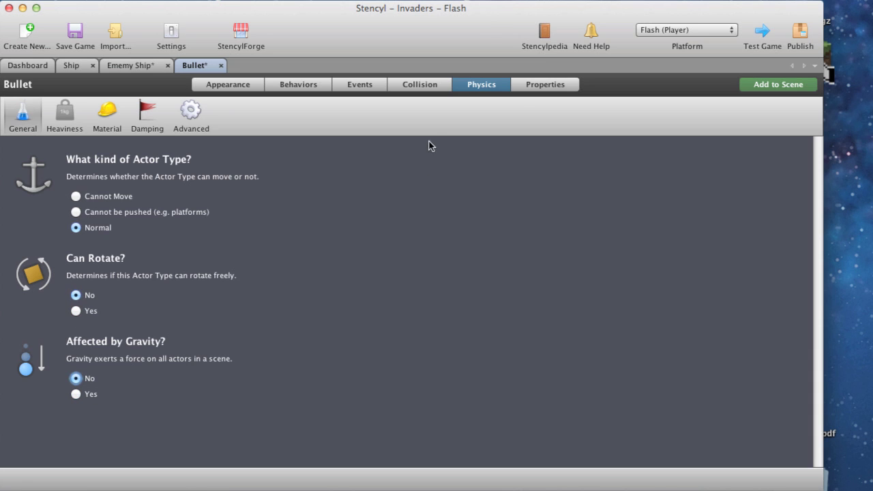
Assign a collision group to the Bullet actor type.
left_click(541, 85)
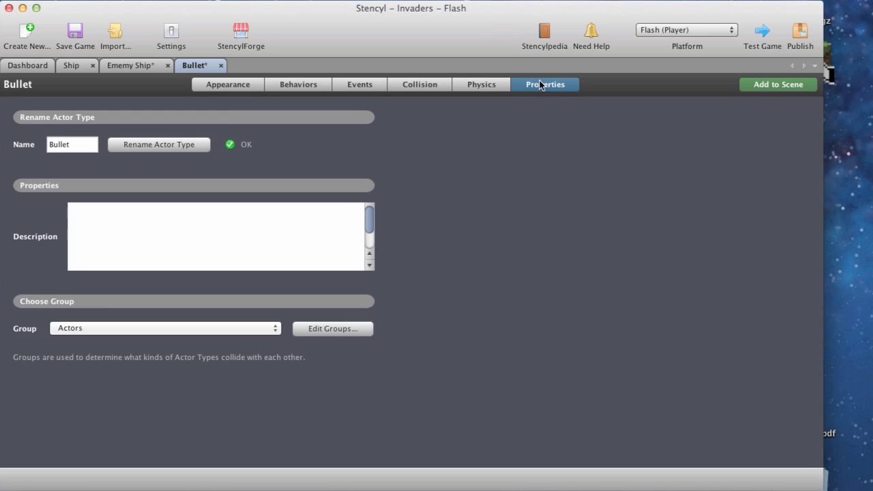
left_click(133, 328)
left_click(96, 350)
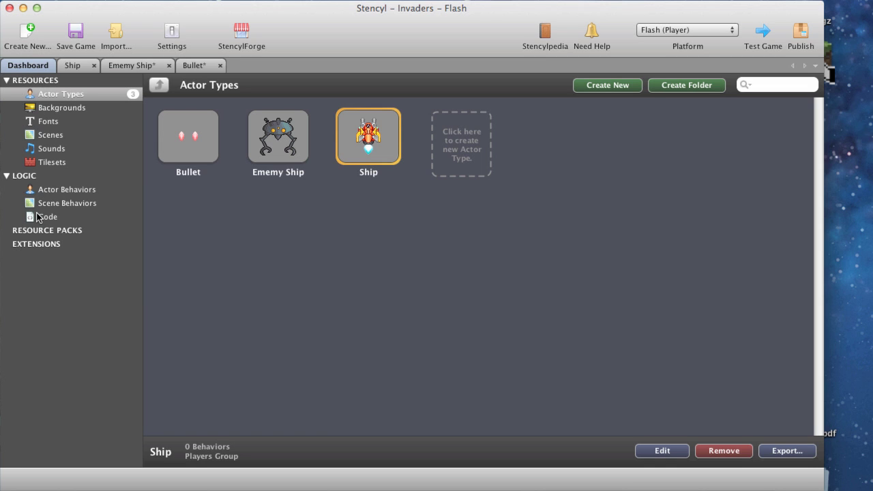
Create a new background named Stars.
left_click(66, 109)
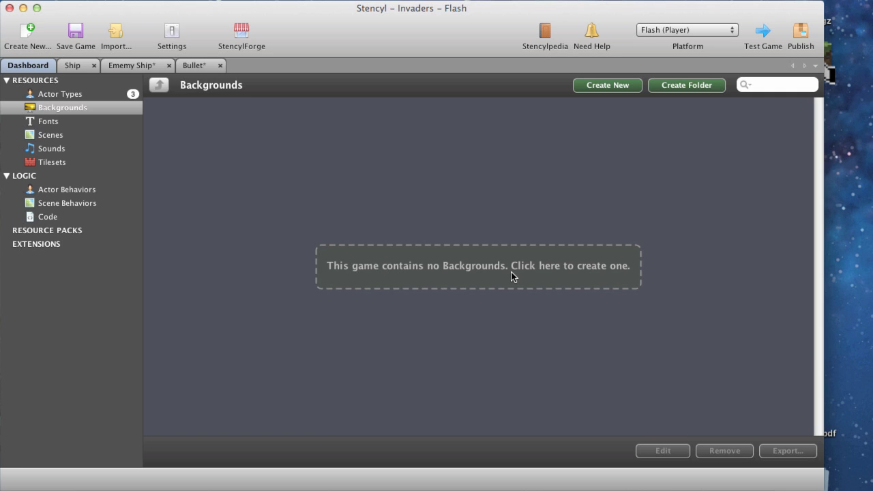
left_click(421, 279)
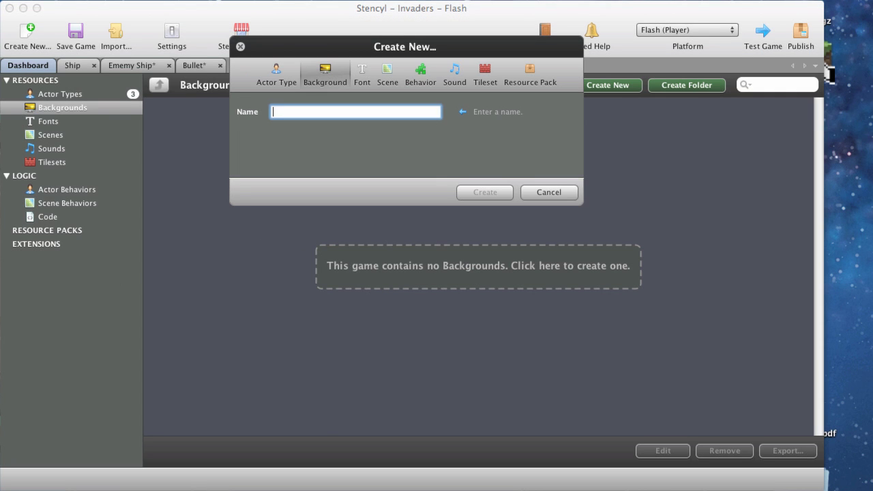
type("Stars")
left_click(484, 192)
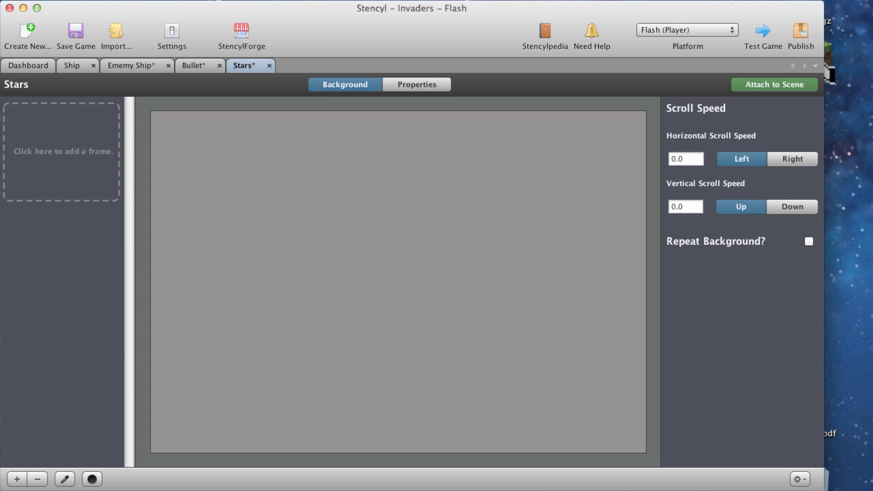
Add Space Background.png from CC2 Game Assets as the frame of the Stars background.
left_click(69, 138)
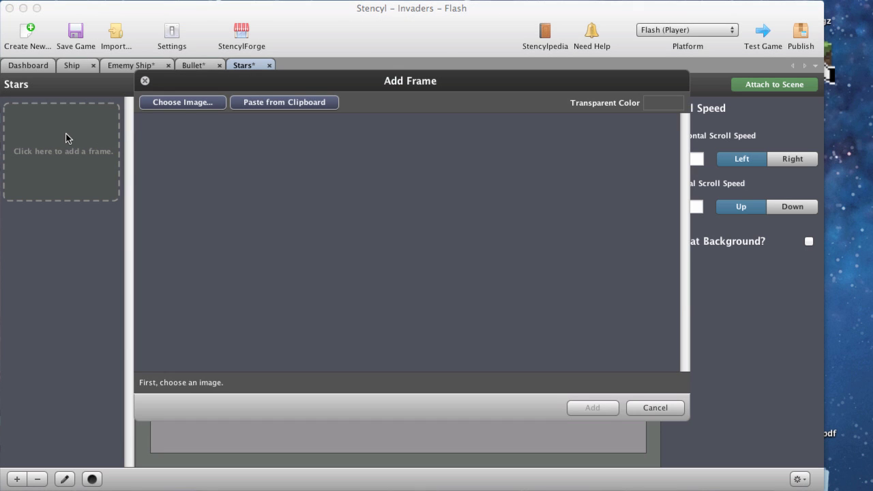
left_click(180, 104)
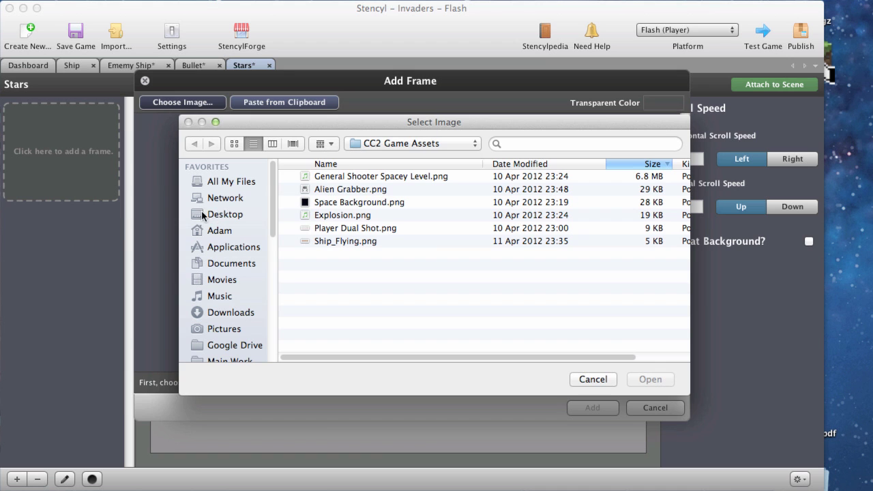
left_click(333, 204)
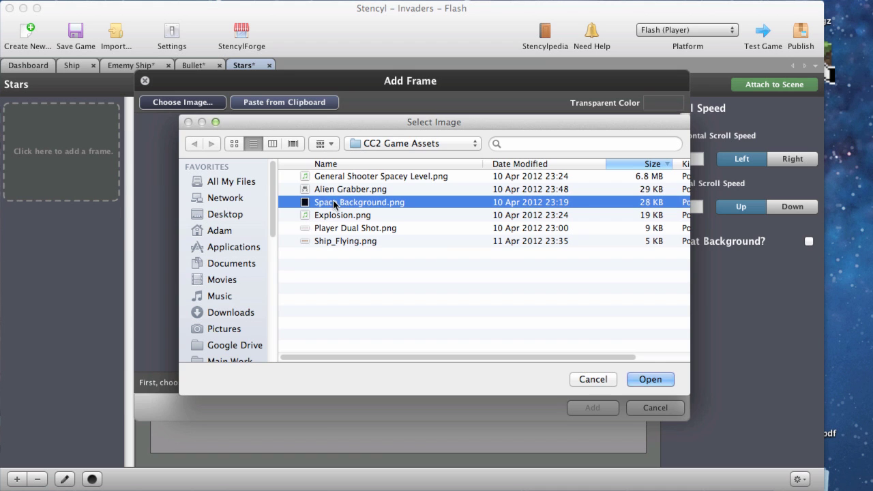
left_click(650, 380)
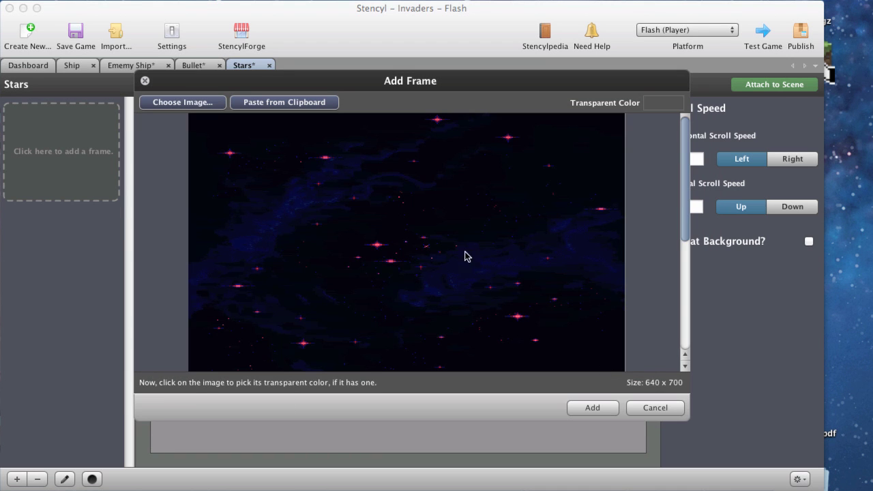
scroll(457, 255, "down", 3)
scroll(456, 254, "down", 5)
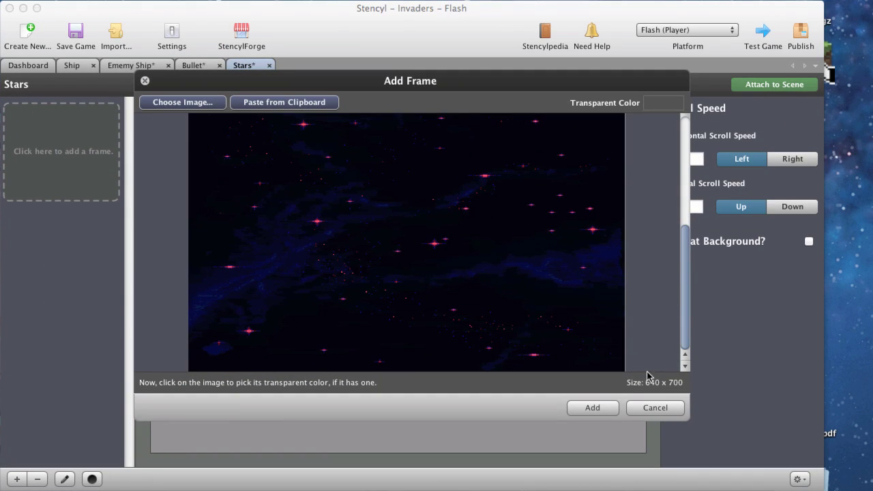
left_click(604, 409)
Import the General Shooter Spacey Level file from the CC2 Game Assets folder into the game's sounds.
left_click(27, 66)
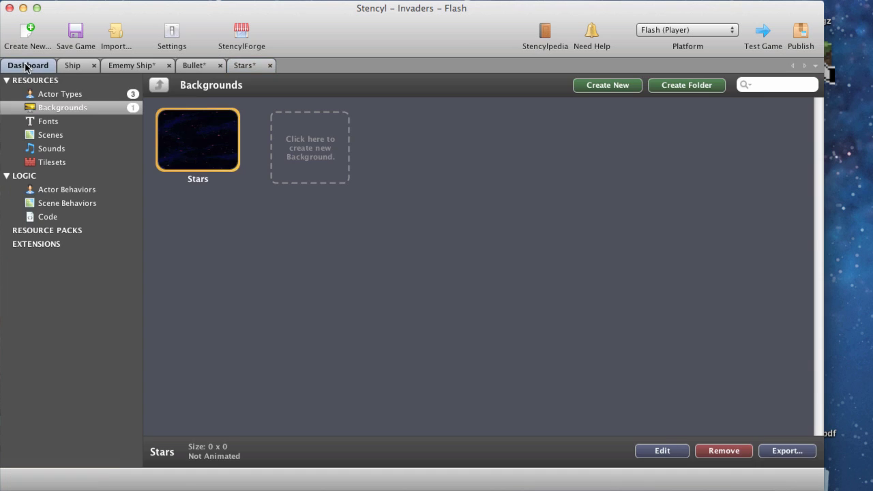
left_click(50, 149)
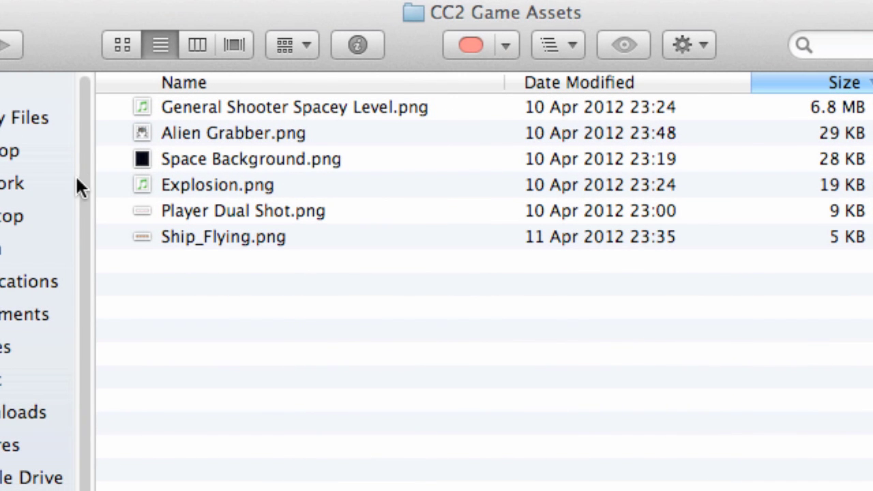
left_click_drag(140, 107, 434, 259)
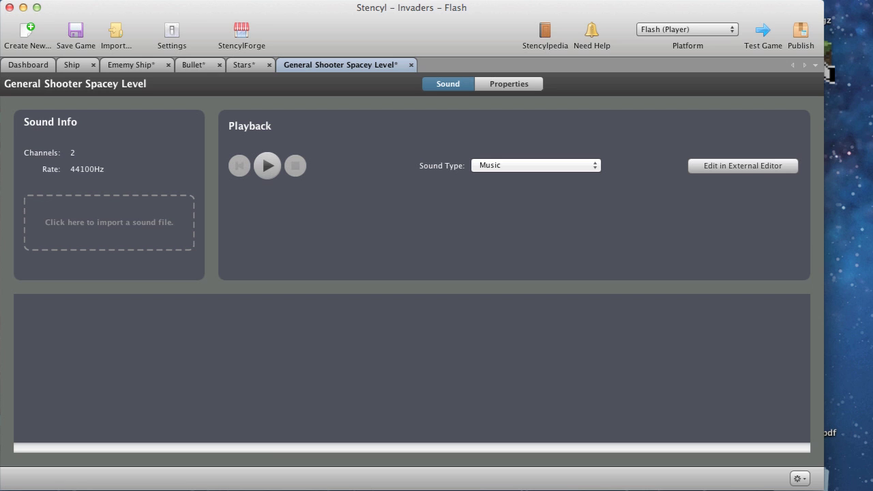
Import the Explosion file from the CC2 Game Assets folder as a second sound.
left_click(28, 65)
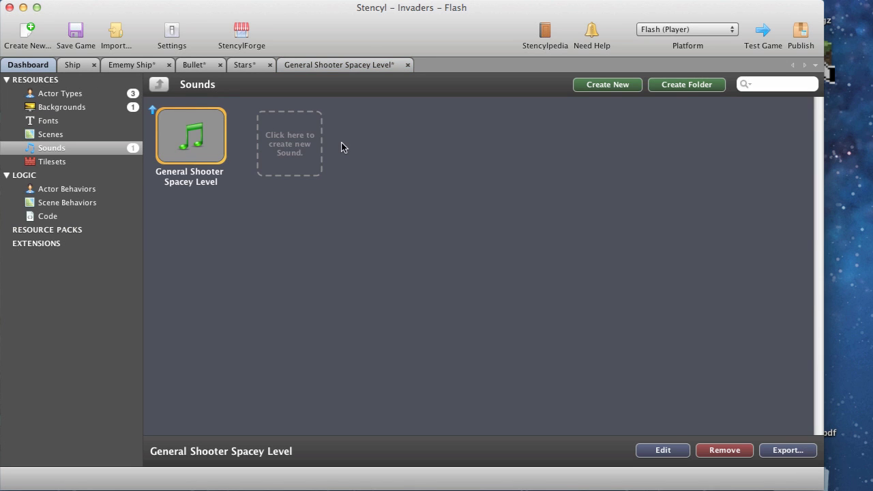
left_click(294, 139)
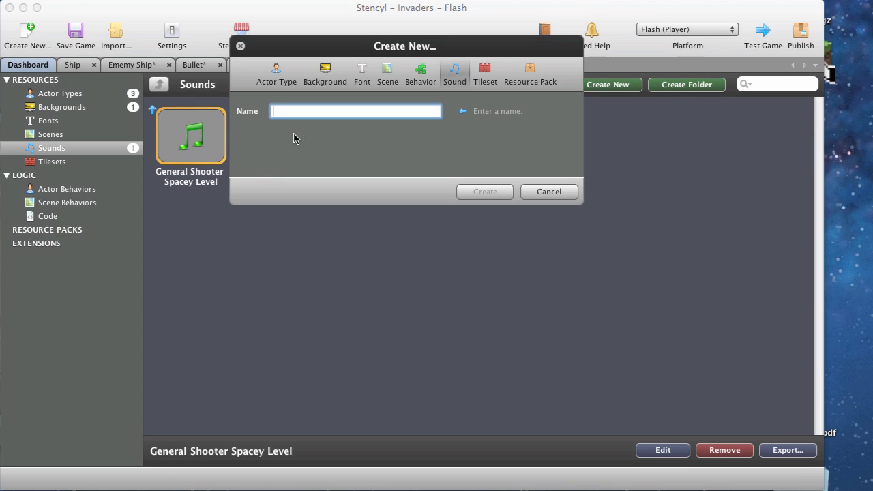
left_click(550, 194)
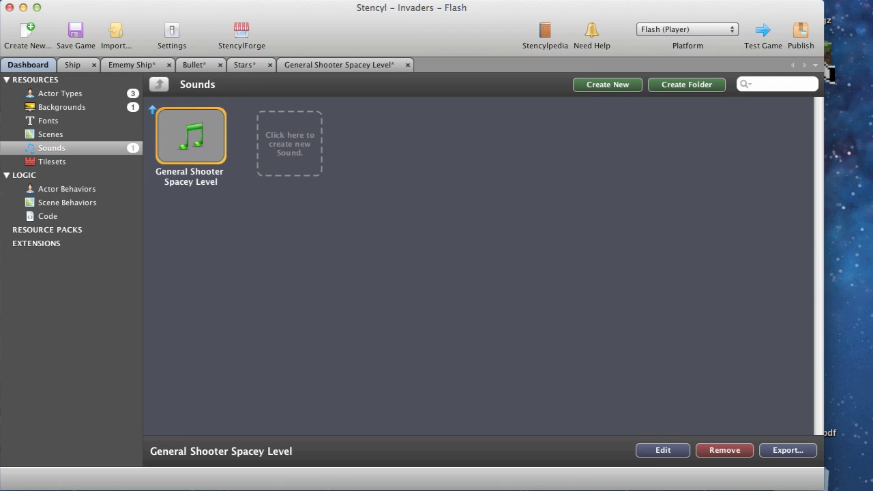
left_click_drag(105, 259, 294, 147)
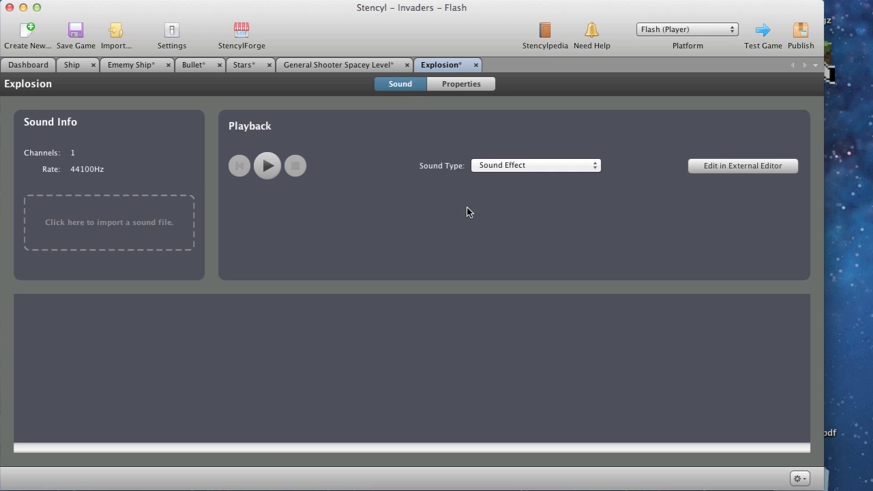
Preview the Explosion sound and the General Shooter Spacey Level music.
left_click(268, 165)
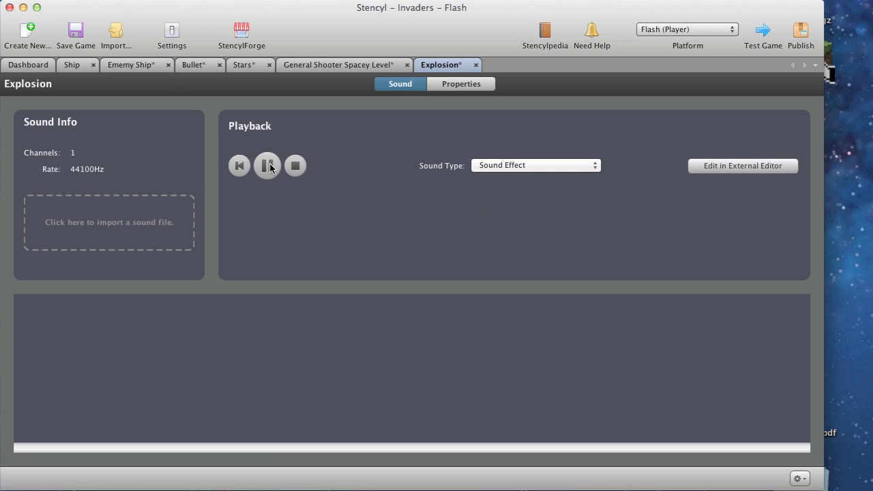
left_click(301, 65)
left_click(269, 165)
left_click(273, 164)
Check the sound type assigned to the Explosion and General Shooter Spacey Level sounds.
left_click(16, 66)
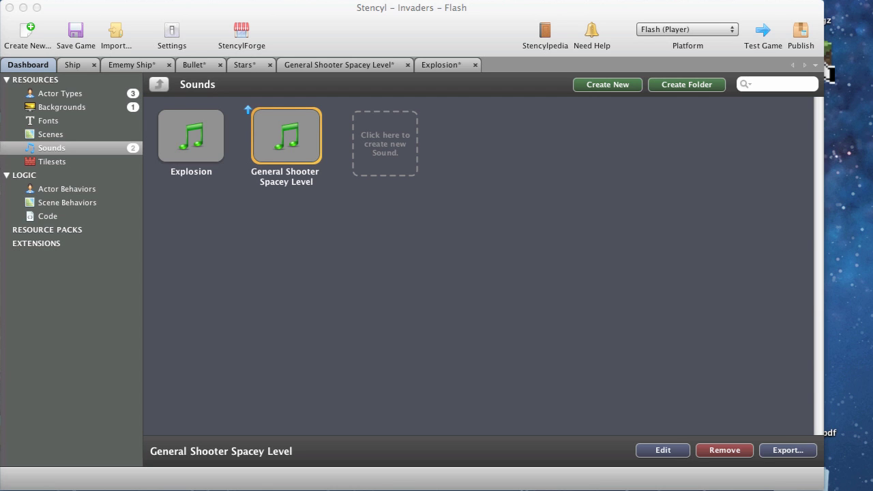
left_click(200, 137)
double_click(178, 132)
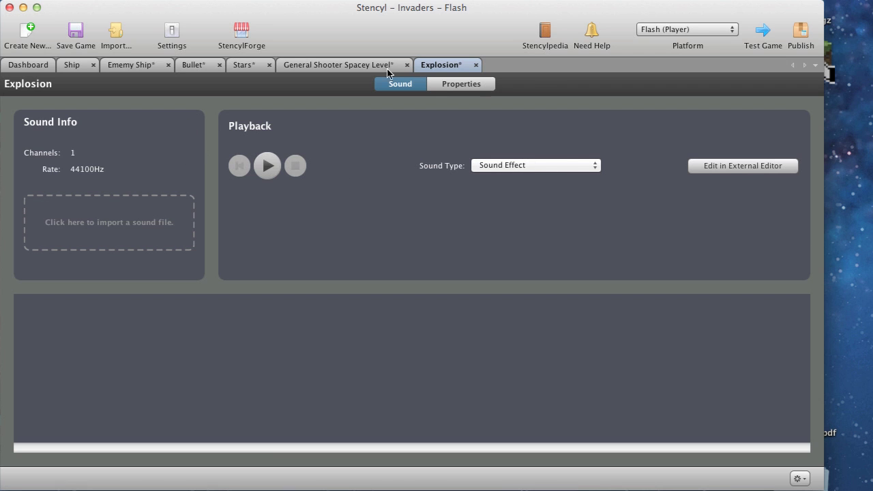
left_click(337, 65)
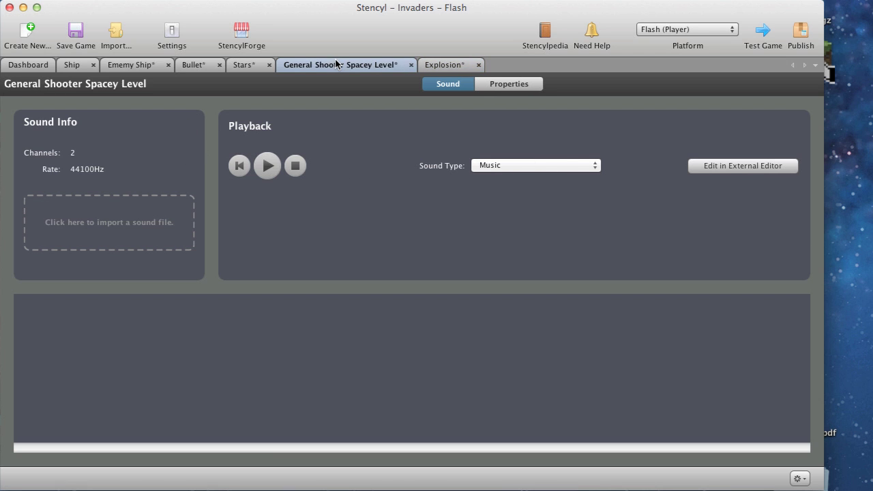
left_click(520, 165)
left_click(520, 166)
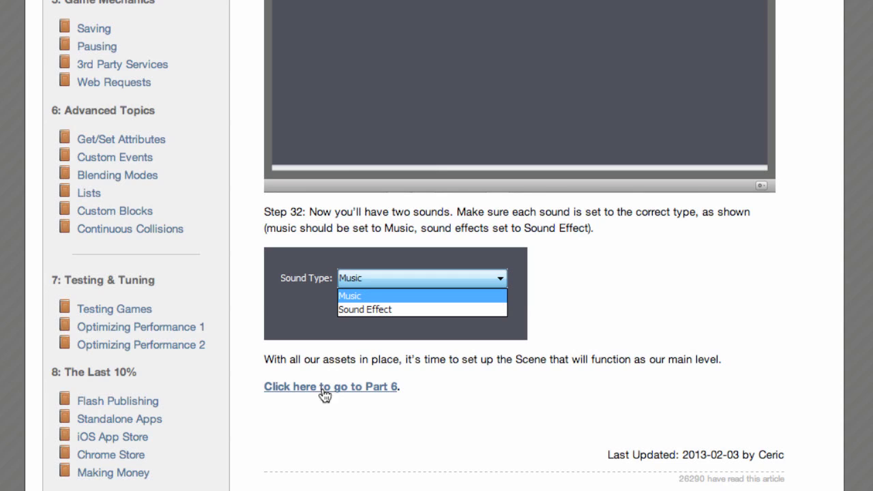
Switch to the tutorial web page and open Part 6.
left_click(353, 393)
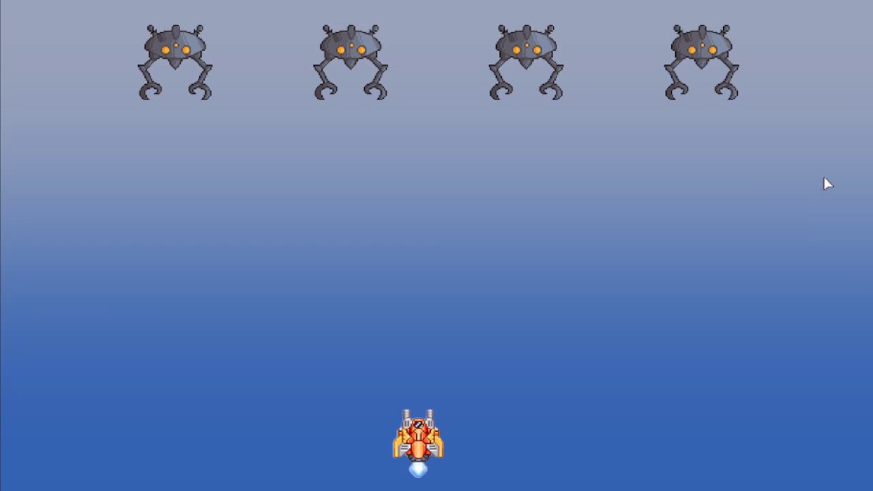
key("Right")
key("space")
key("Left")
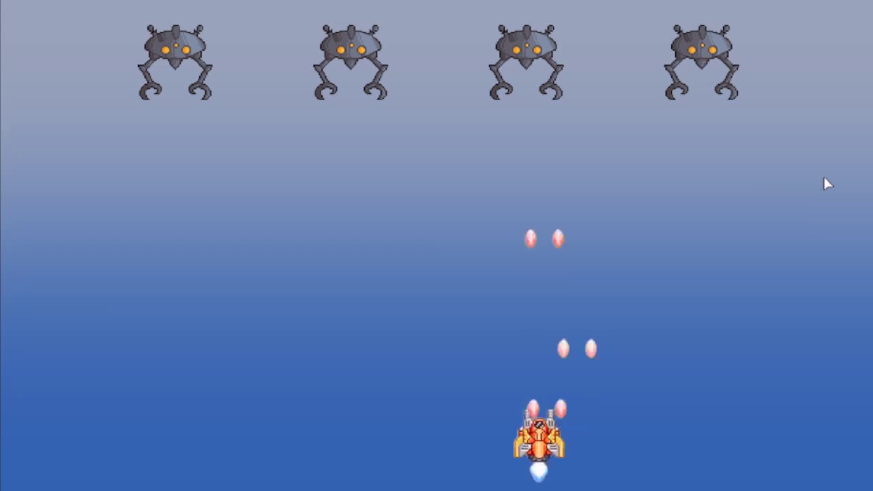
key("Left")
key("space")
key("Right")
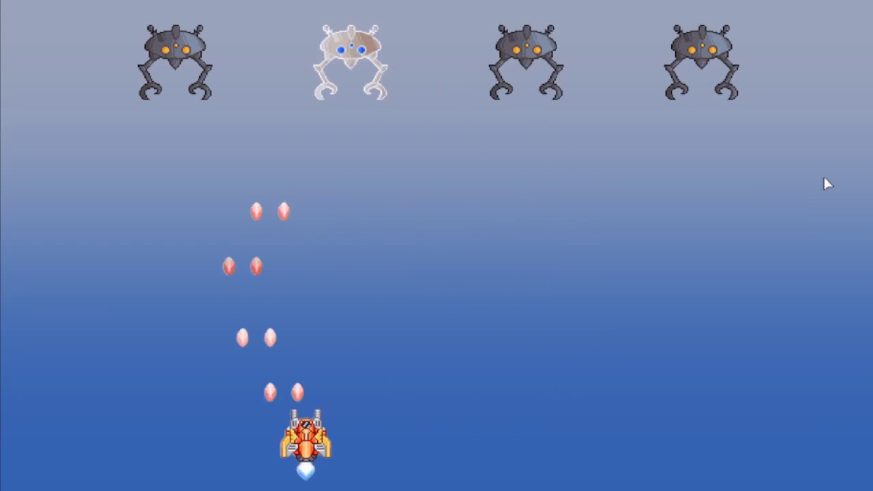
key("Left")
key("Right")
key("space")
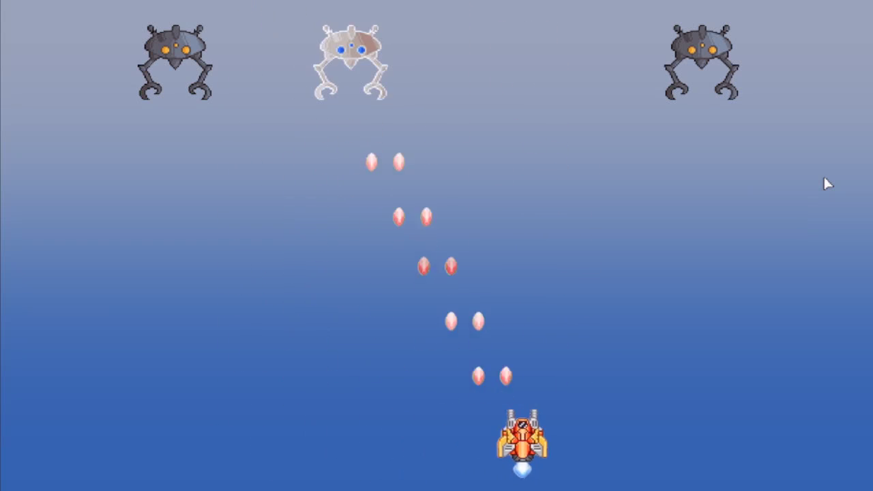
key("Left")
key("Right")
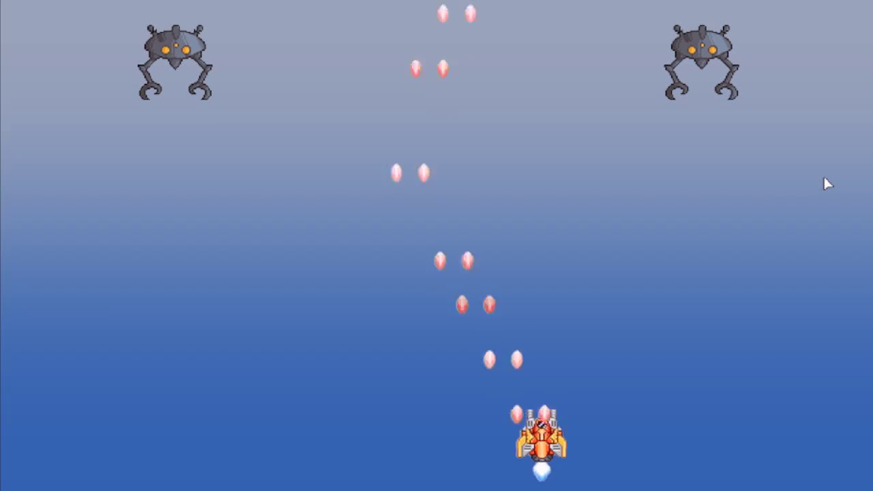
key("Left")
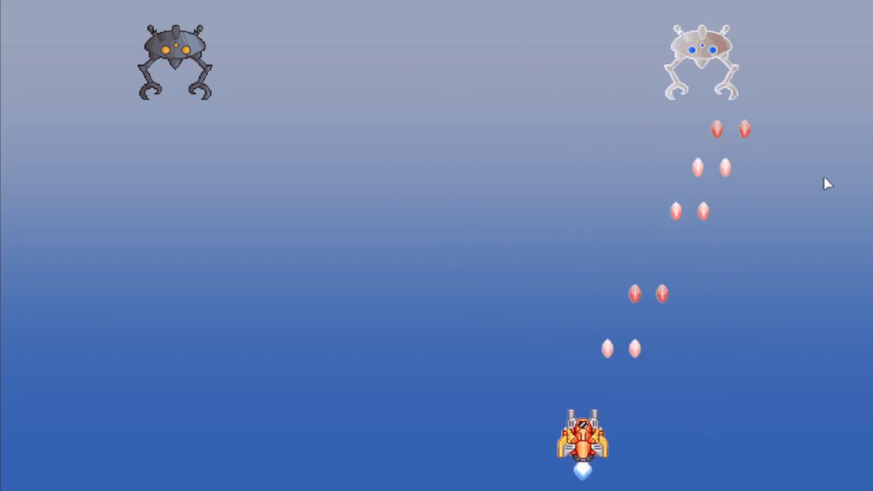
key("Left")
key("Right")
key("Right")
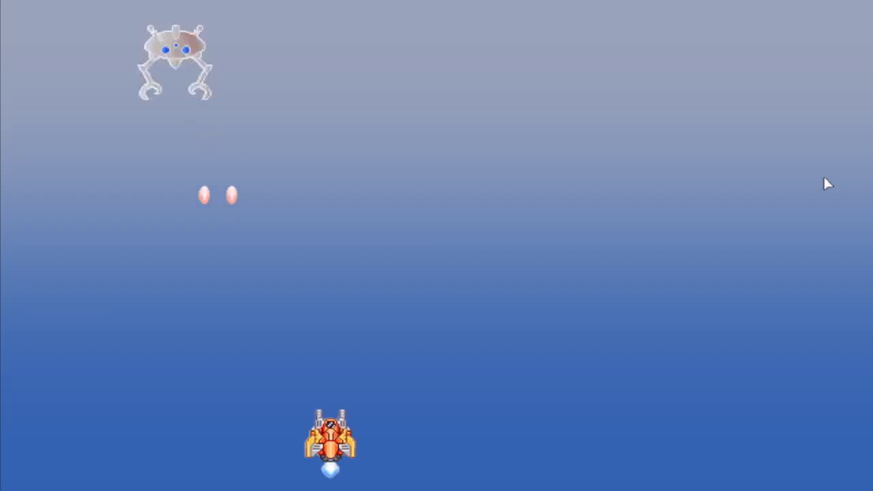
key("Left")
key("Left")
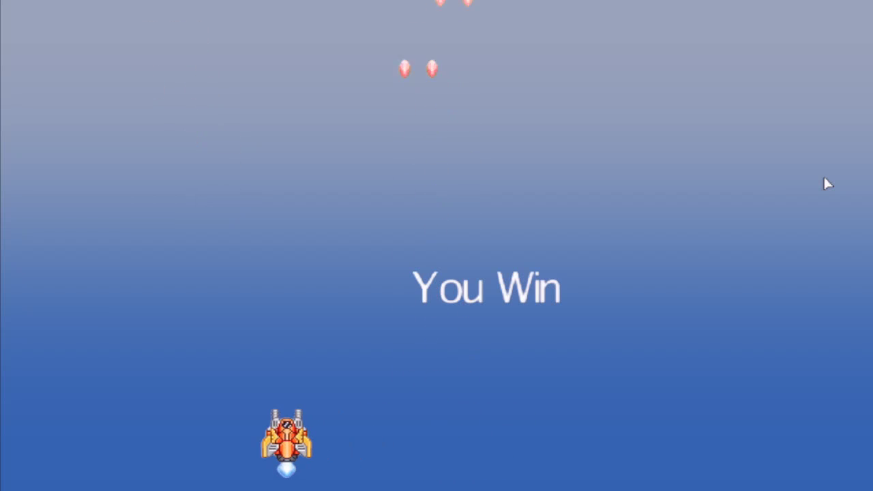